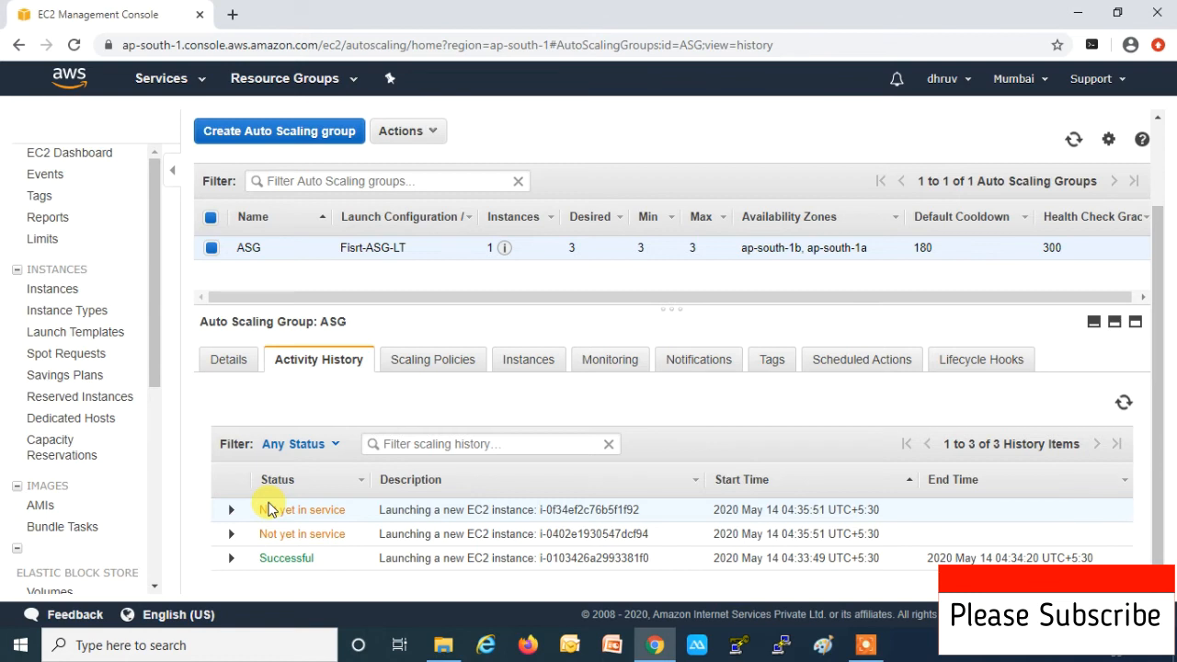
Refresh the ASG group's activity history, then check the lifecycle state and availability zone of each of its instances.
left_click(1124, 404)
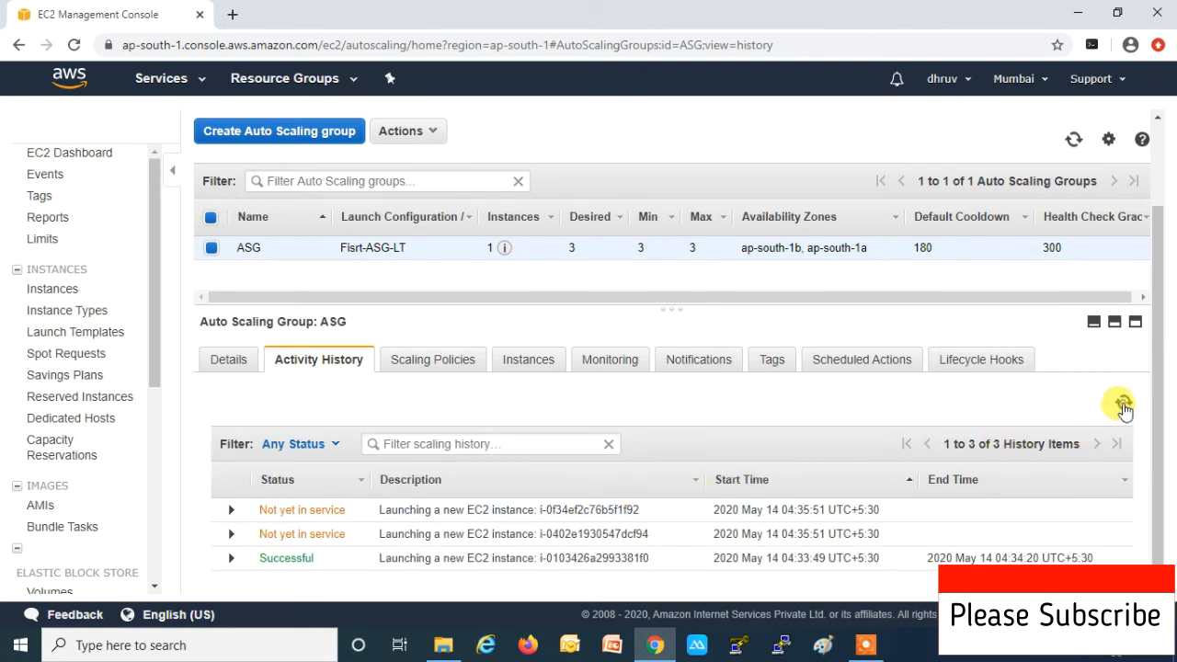
left_click(524, 366)
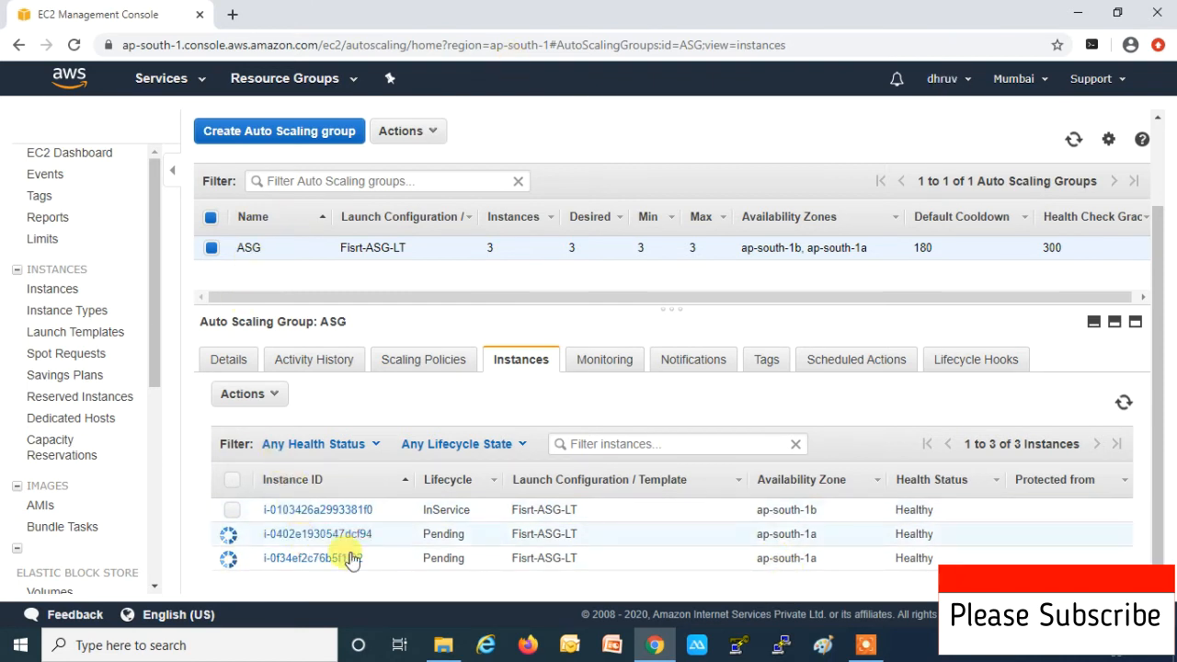
left_click_drag(748, 535, 818, 540)
left_click_drag(750, 559, 822, 560)
left_click(793, 535)
left_click_drag(747, 511, 824, 518)
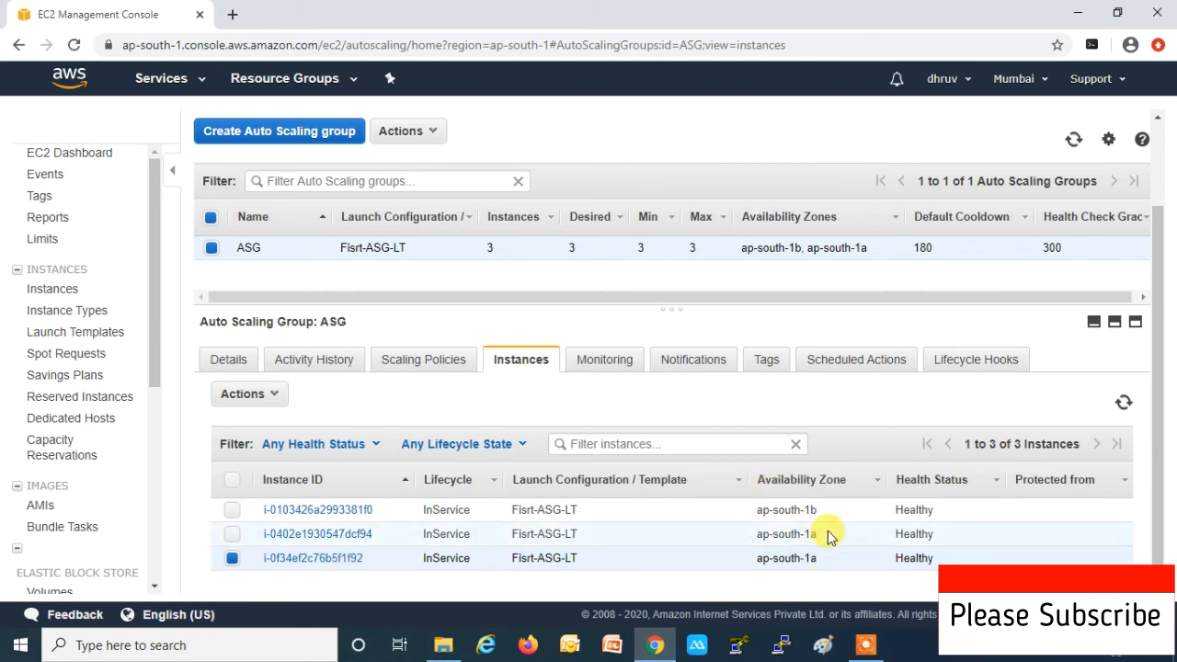
left_click_drag(830, 532, 755, 533)
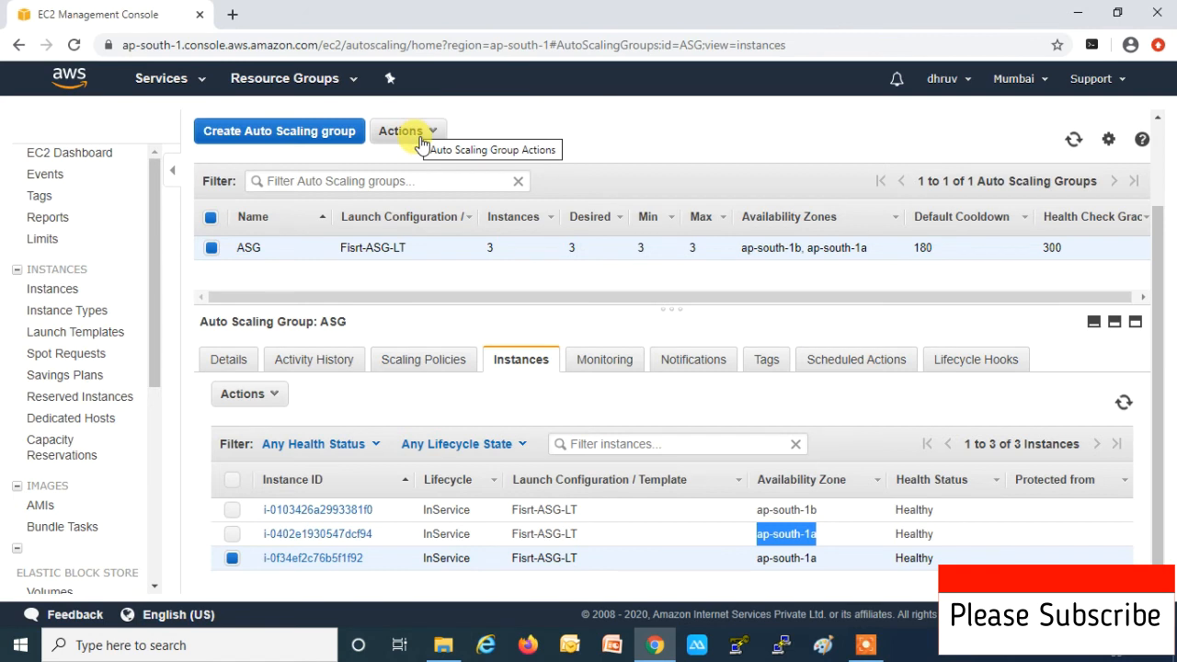
Refresh the ASG instance list and compare how the instances are distributed across the availability zones.
left_click(1122, 403)
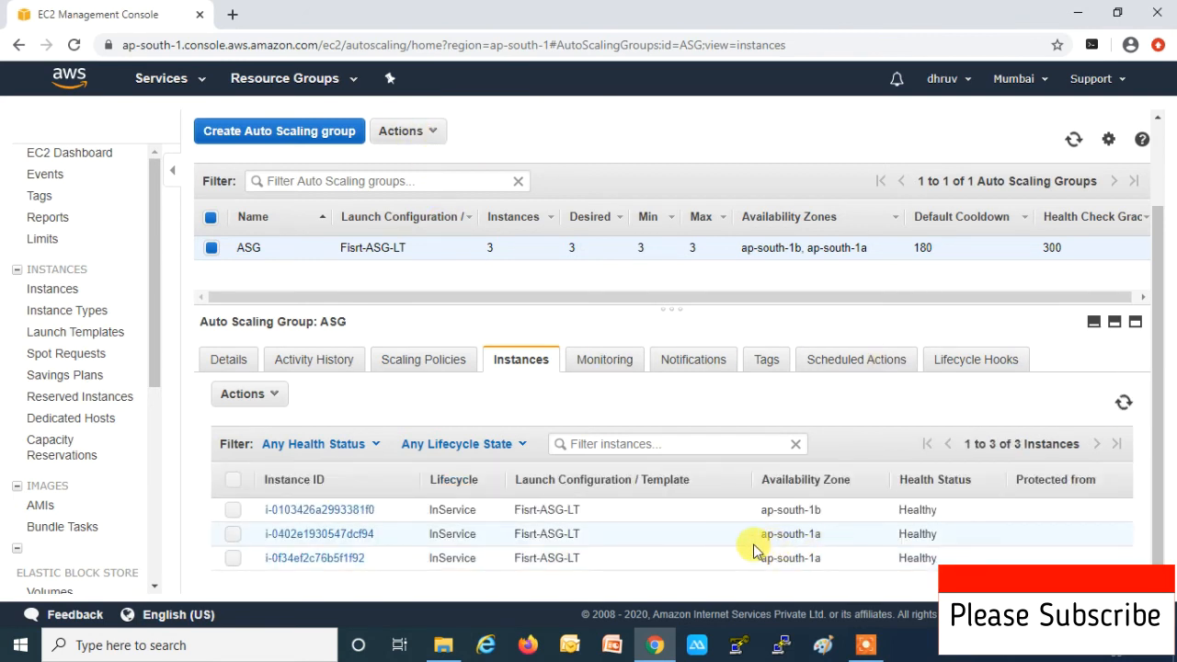
mouse_move(750, 542)
left_mouse_down()
mouse_move(826, 535)
mouse_move(830, 561)
left_mouse_up()
left_click(829, 558)
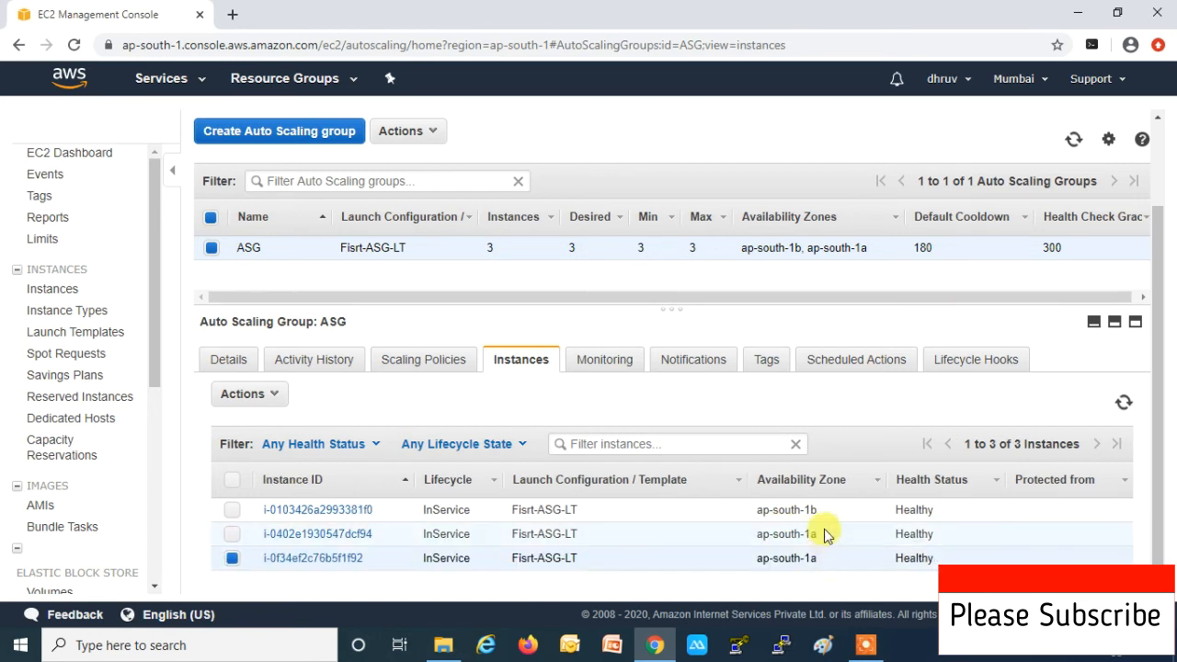
left_click_drag(817, 510, 749, 510)
left_click(748, 510)
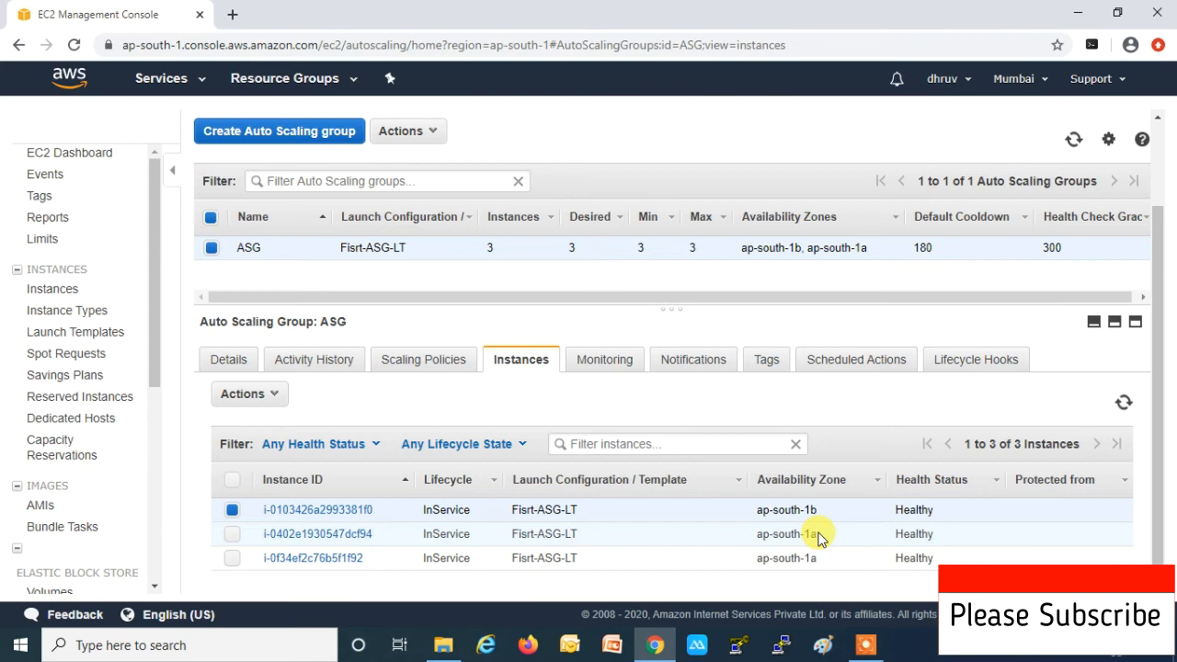
Edit the ASG group's details, setting Desired Capacity to 2 and Min to 2, and save.
left_click(433, 136)
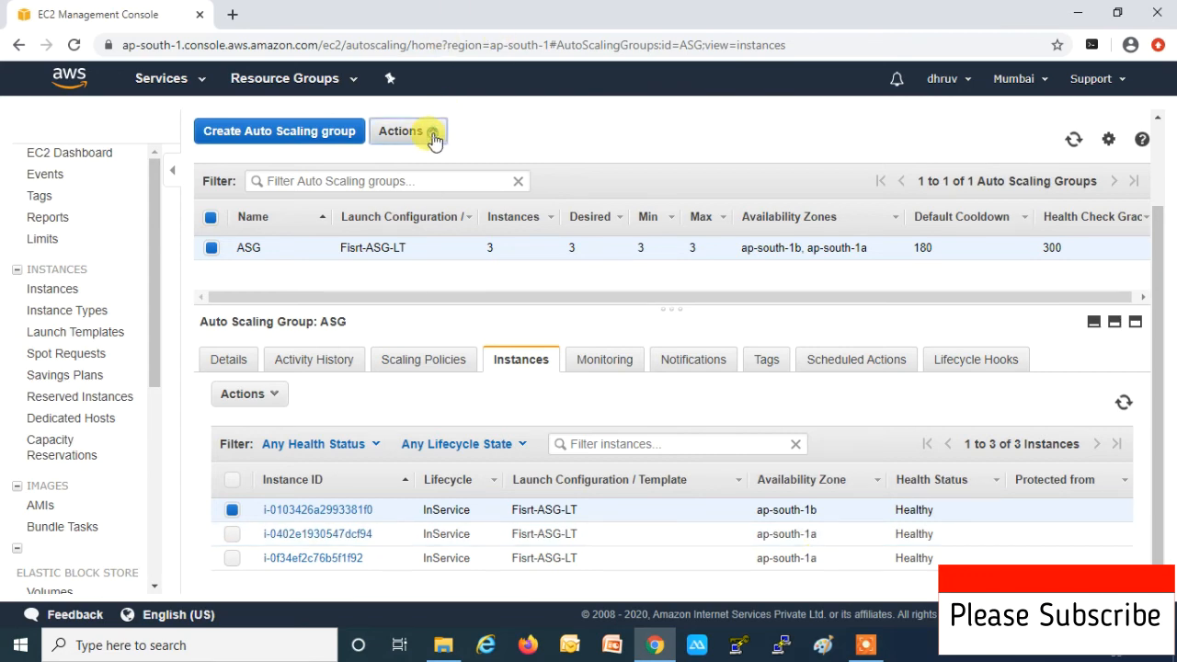
left_click(399, 158)
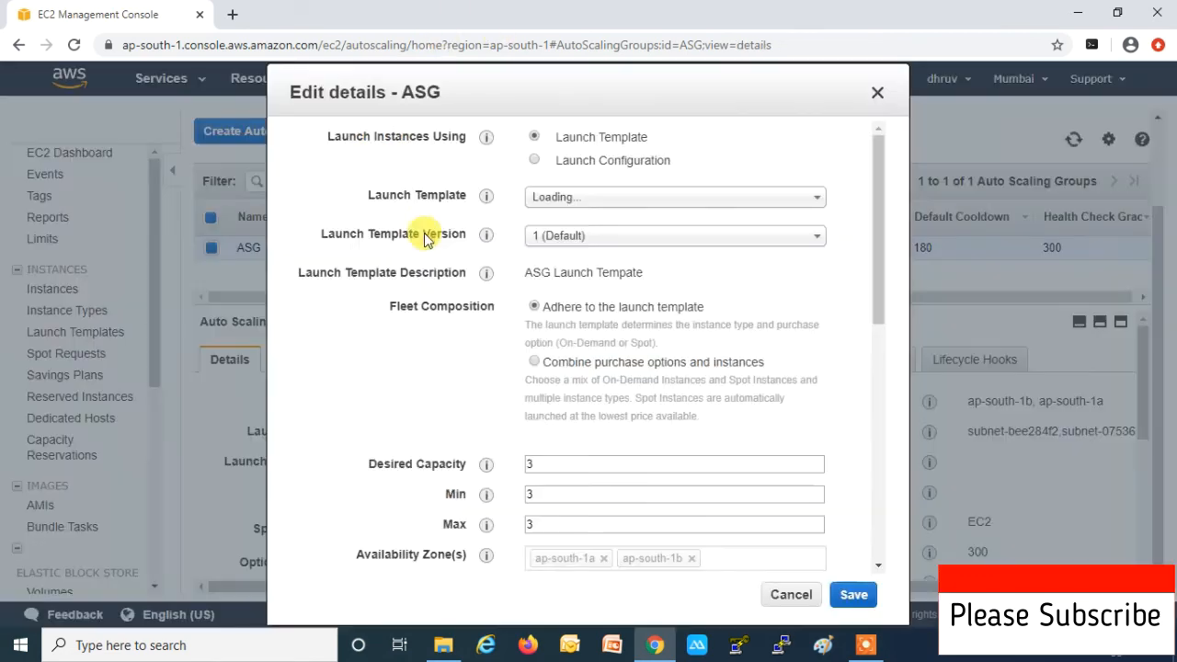
double_click(527, 464)
type("2")
double_click(521, 495)
type("2")
left_click(846, 595)
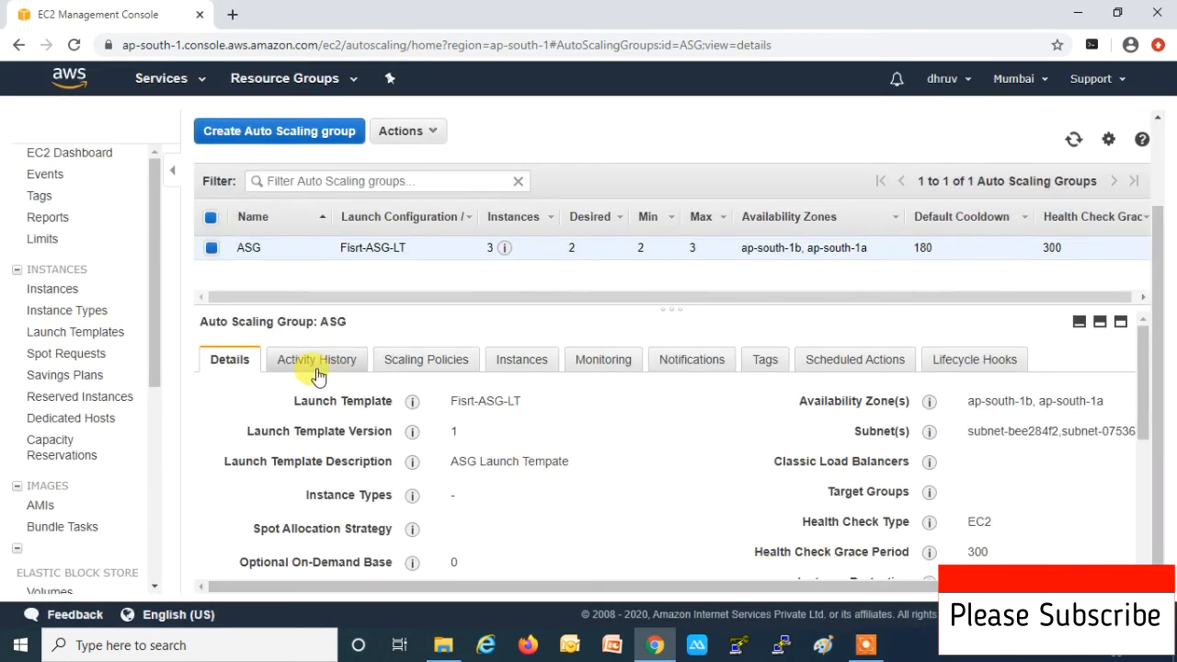
View the ASG group's activity history and keep refreshing it until the scale-in activity is listed.
left_click(315, 368)
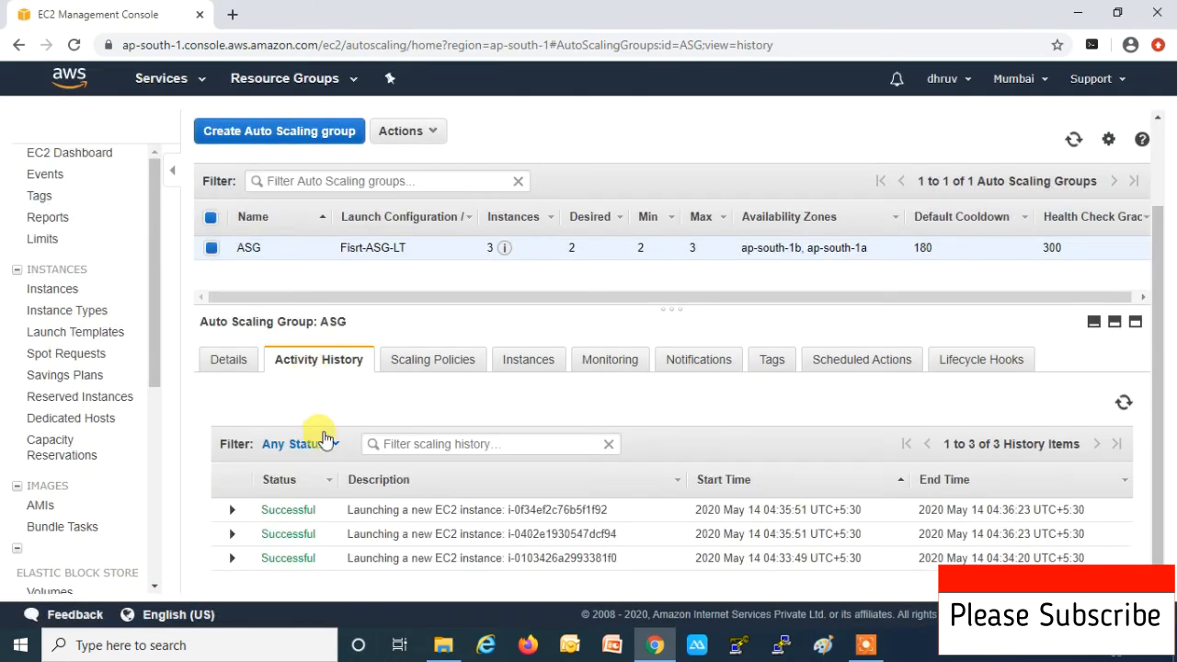
left_click(1123, 403)
left_click(1123, 402)
left_click(1123, 402)
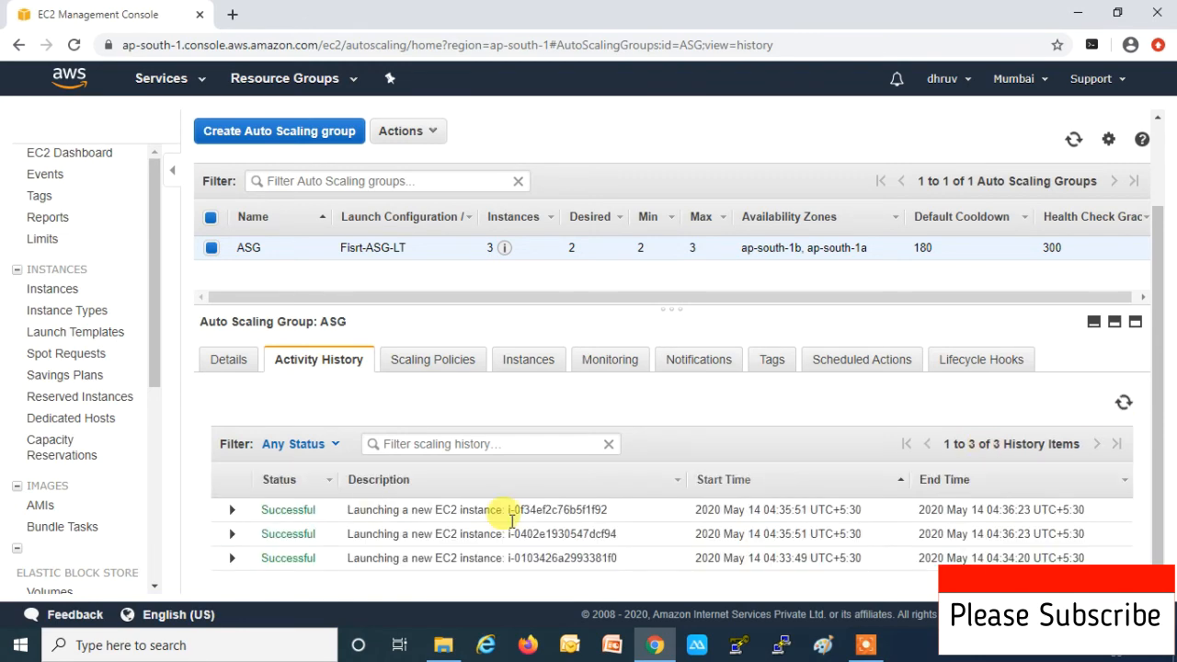
left_click(1121, 405)
left_click(1122, 405)
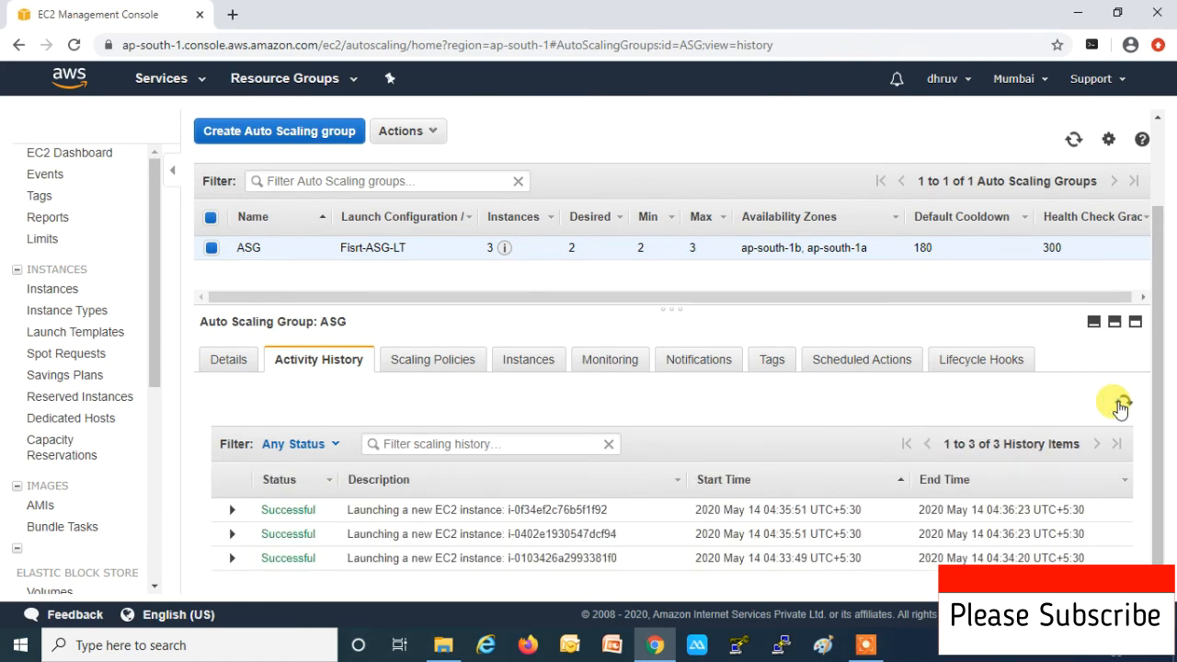
left_click(1122, 404)
left_click(1122, 405)
left_click(1121, 404)
left_click(1122, 405)
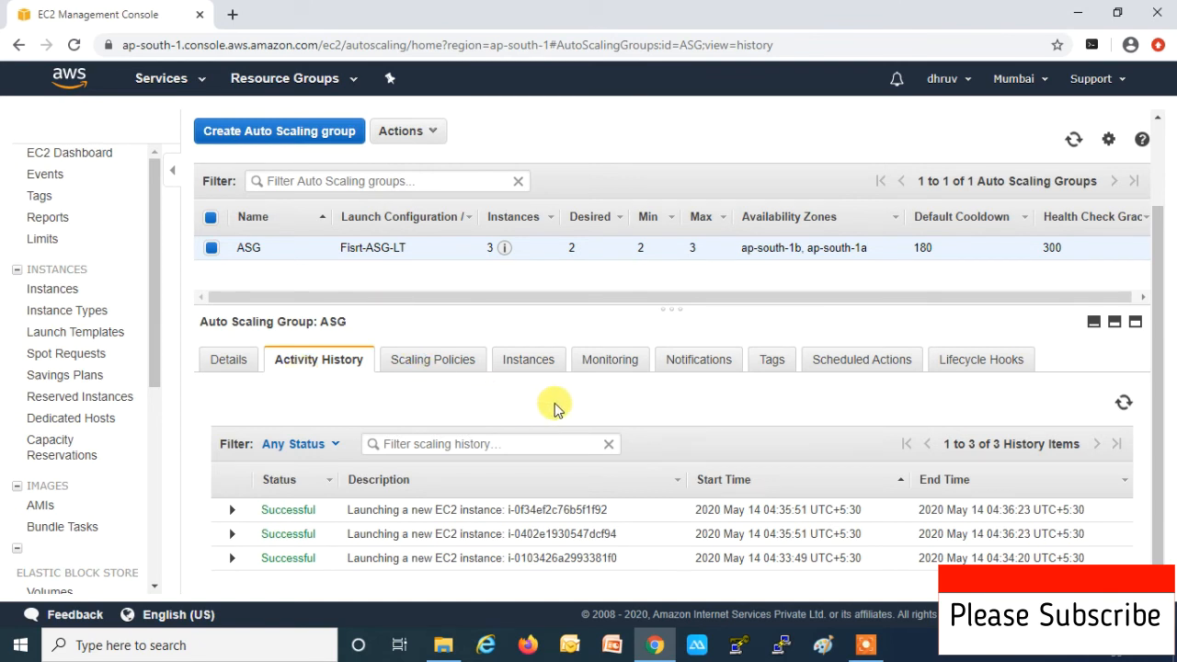
left_click(1122, 404)
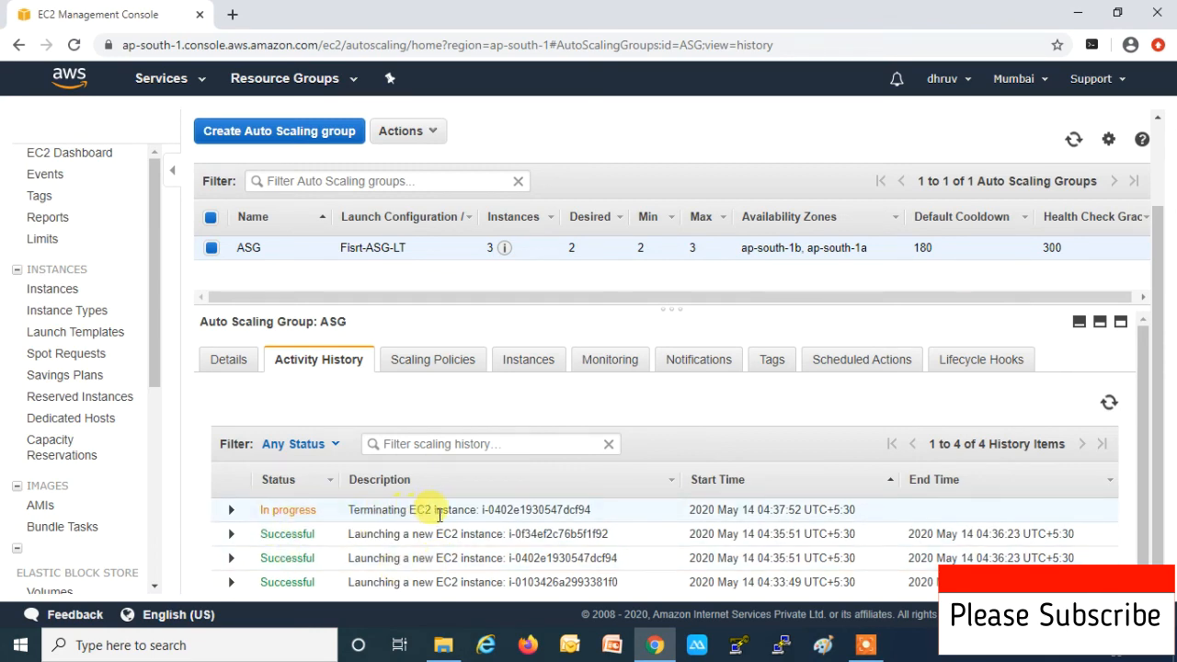
Expand the newest activity history entry, the EC2 instance termination, and read its cause.
left_click(232, 510)
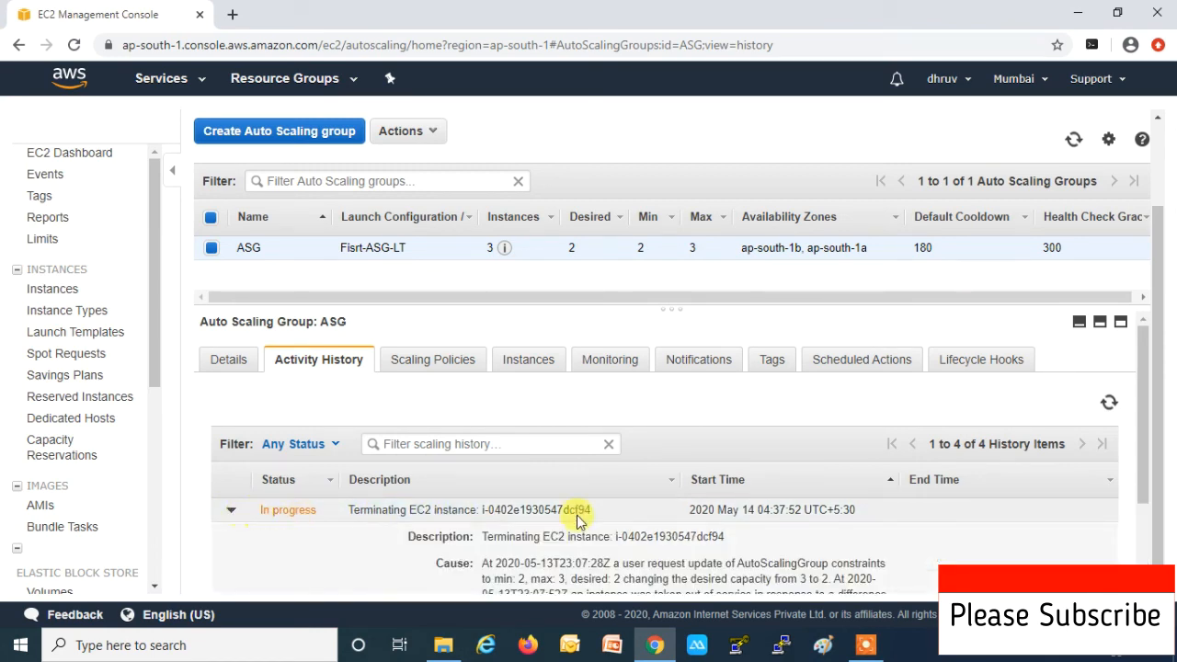
scroll(598, 501, "down", 2)
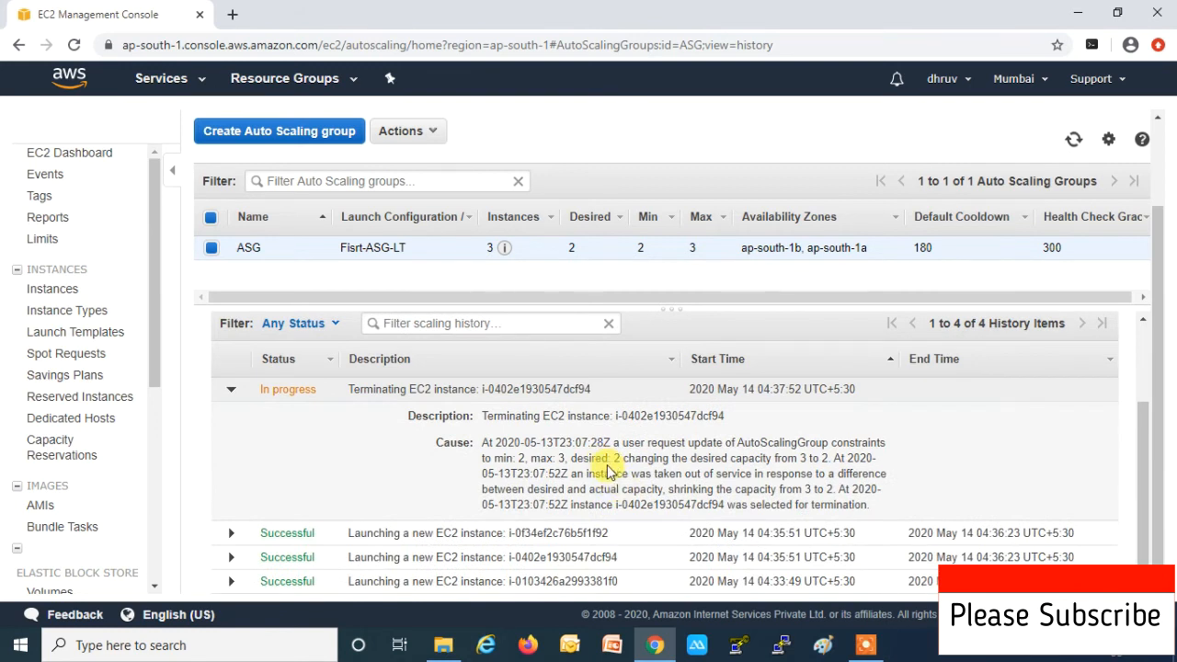
left_click_drag(612, 458, 827, 457)
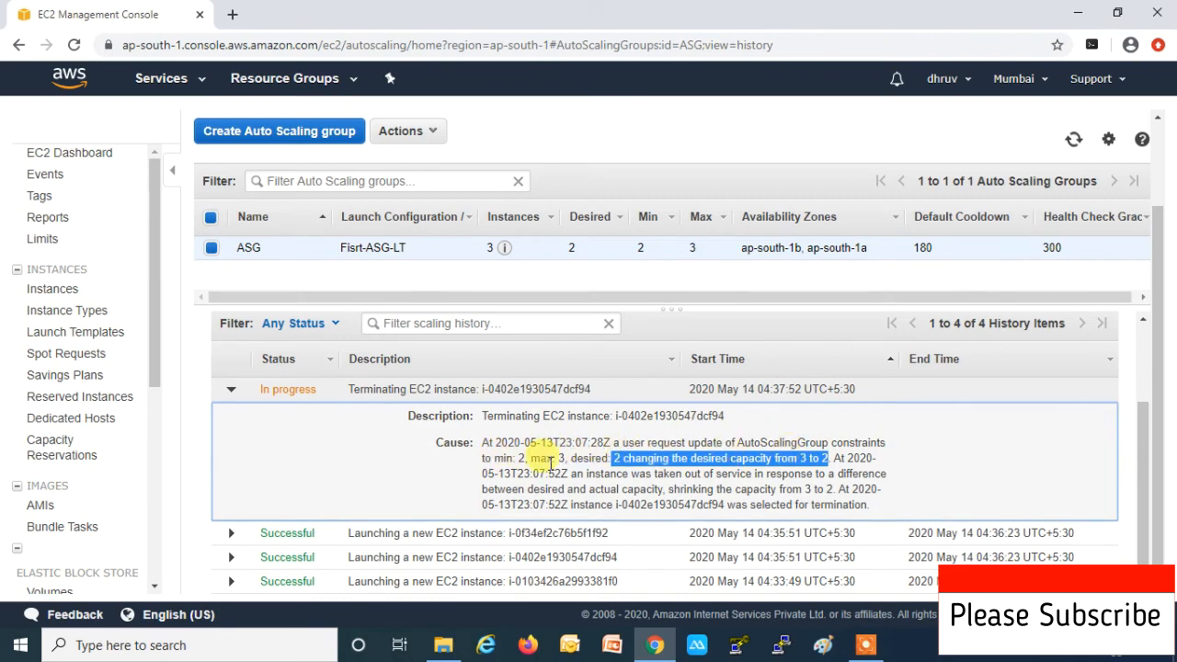
left_click_drag(1144, 450, 1138, 383)
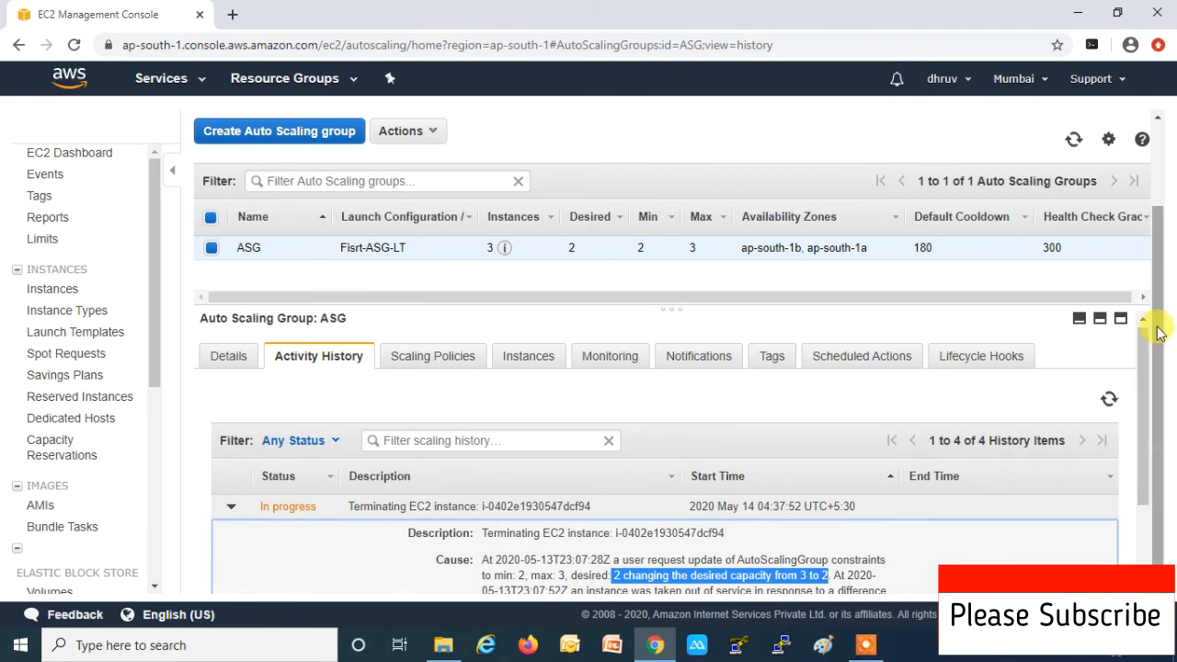
View the ASG group's instances and refresh the list to check which ones remain and in which availability zones.
left_click(528, 365)
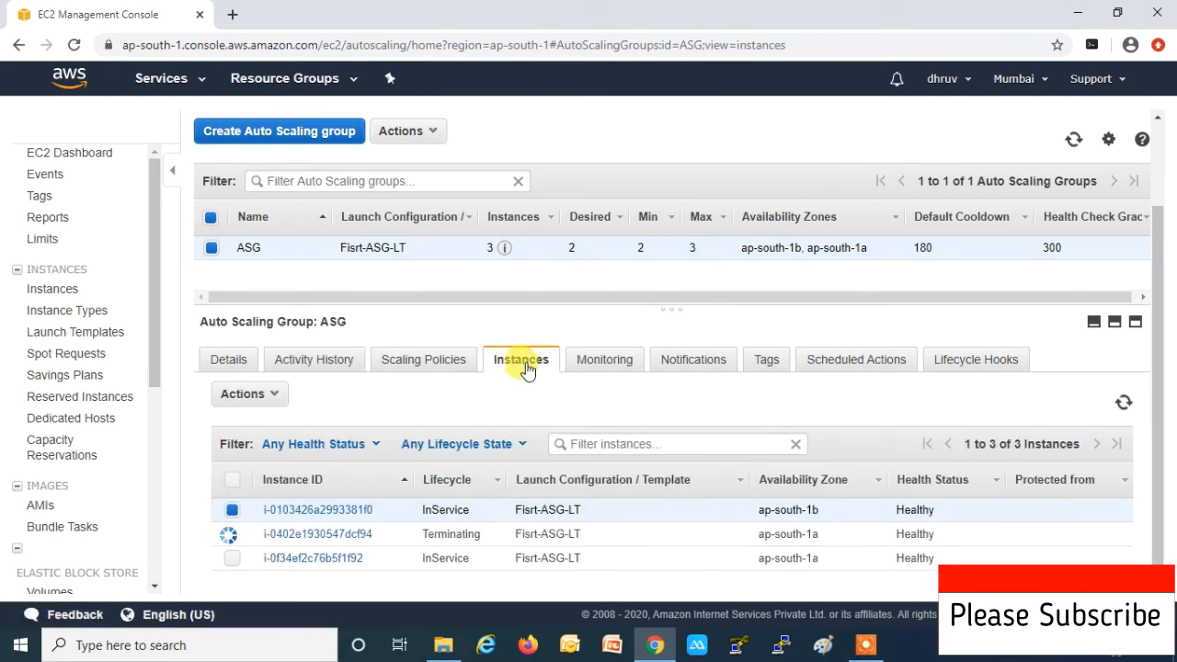
left_click(1122, 402)
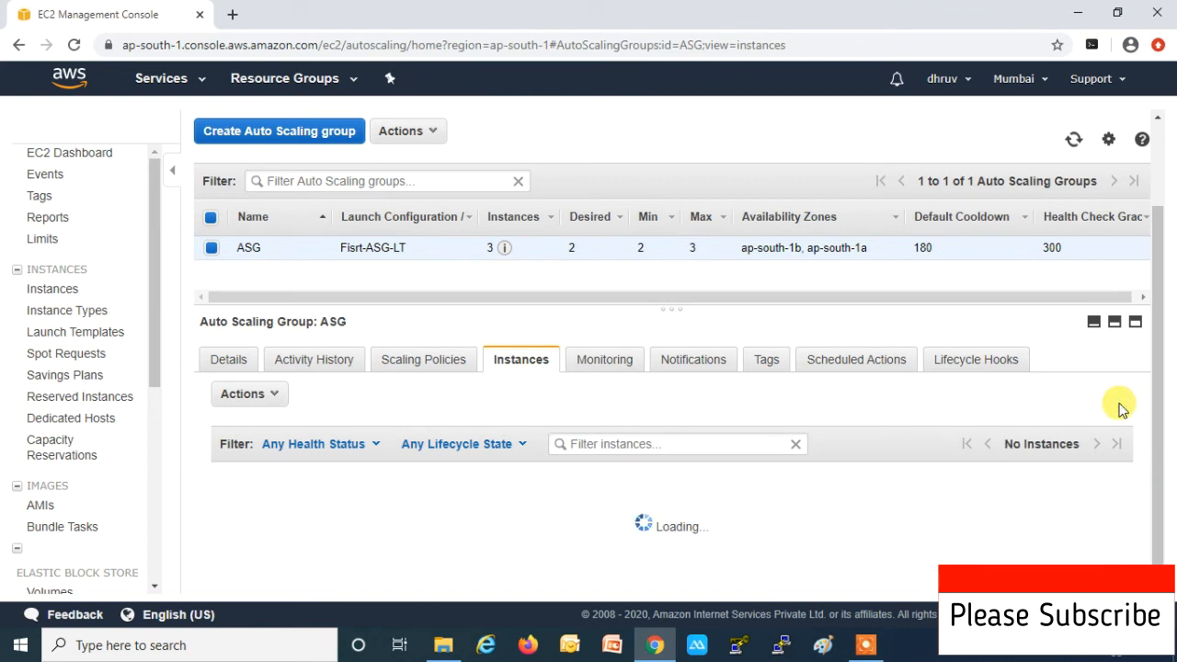
left_click_drag(423, 534, 846, 529)
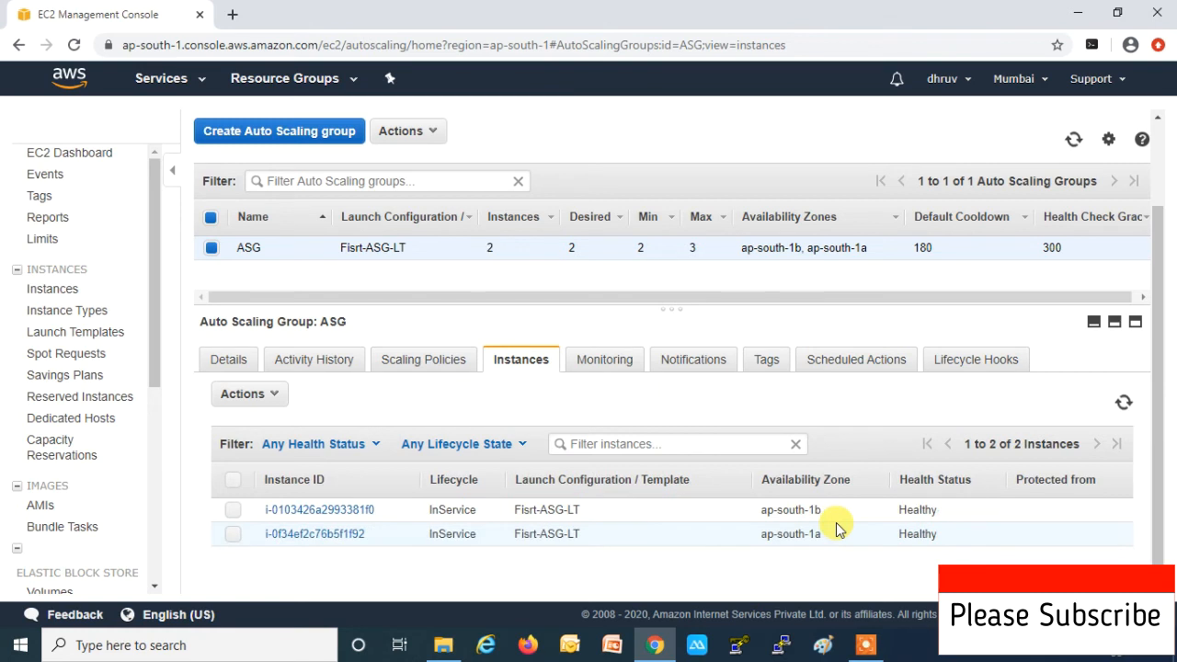
left_click(1123, 403)
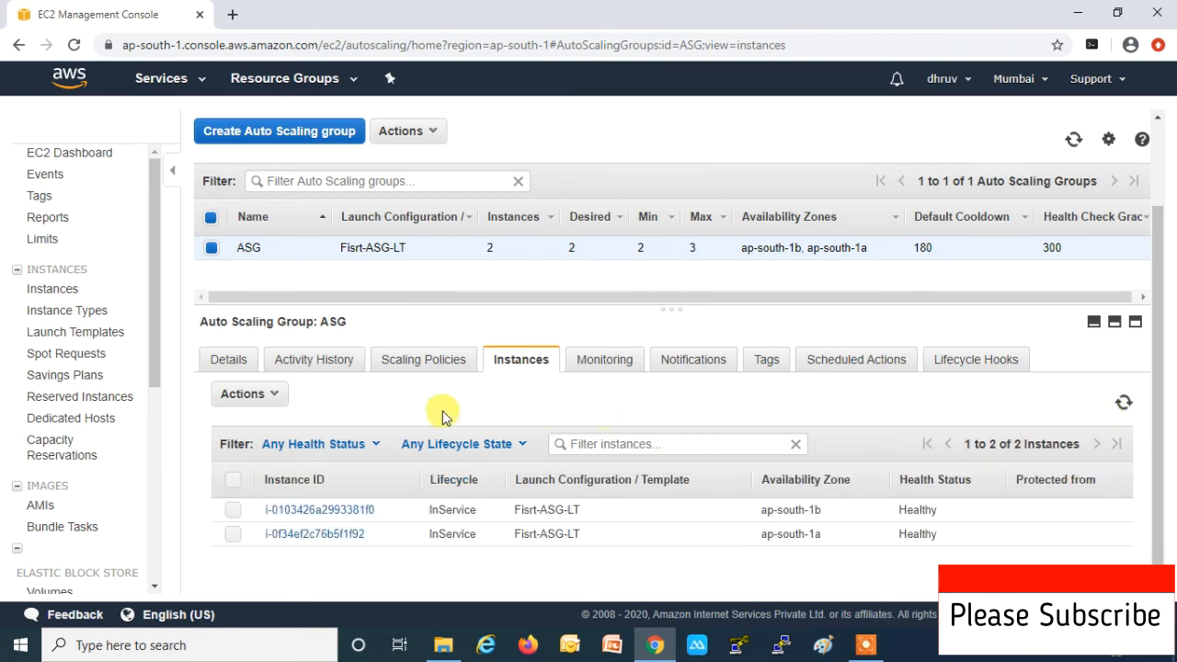
Start a new scaling policy with steps for the ASG group and name it test.
left_click(397, 367)
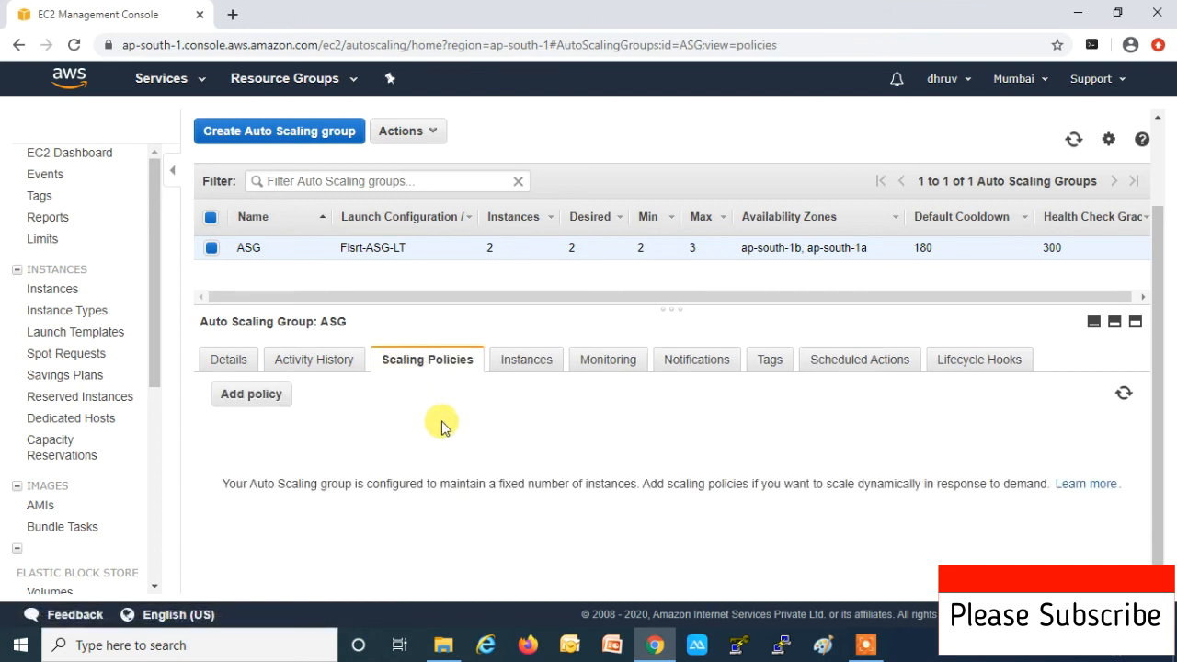
left_click(239, 398)
scroll(676, 438, "down", 2)
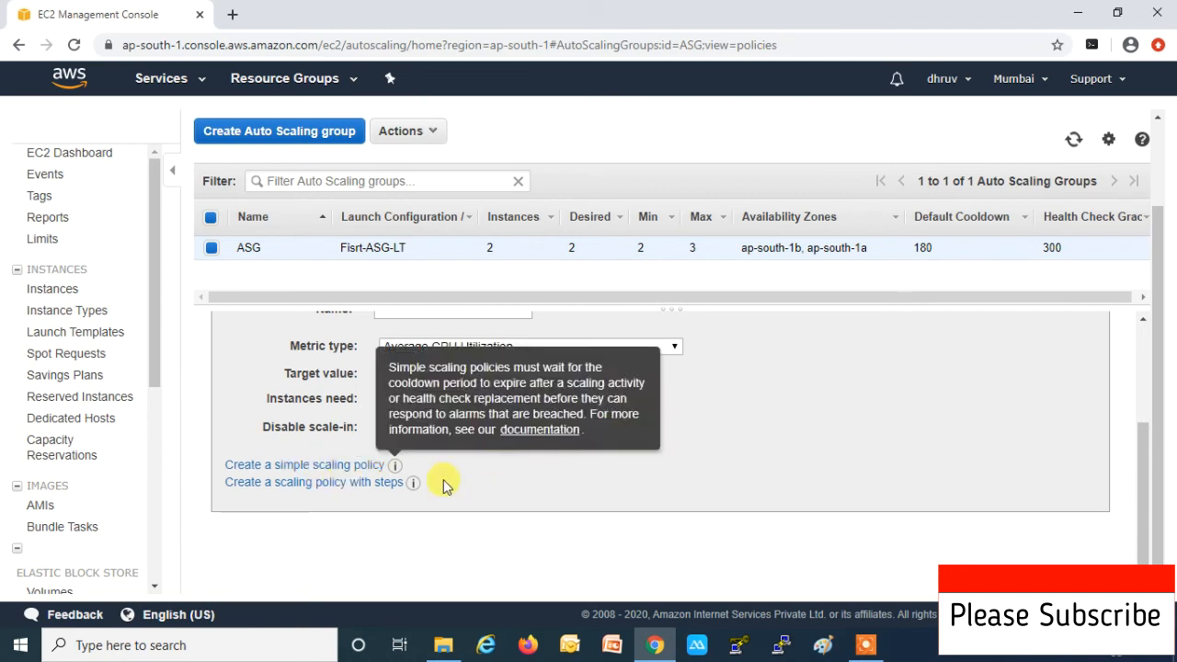
left_click(291, 494)
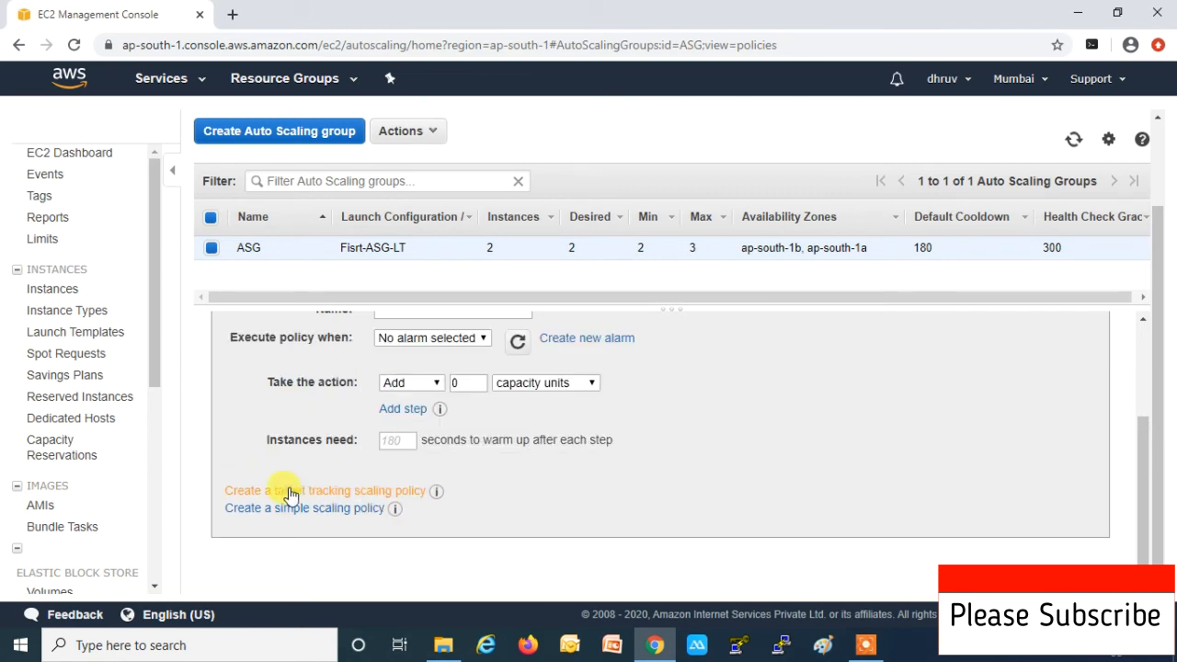
scroll(640, 484, "up", 1)
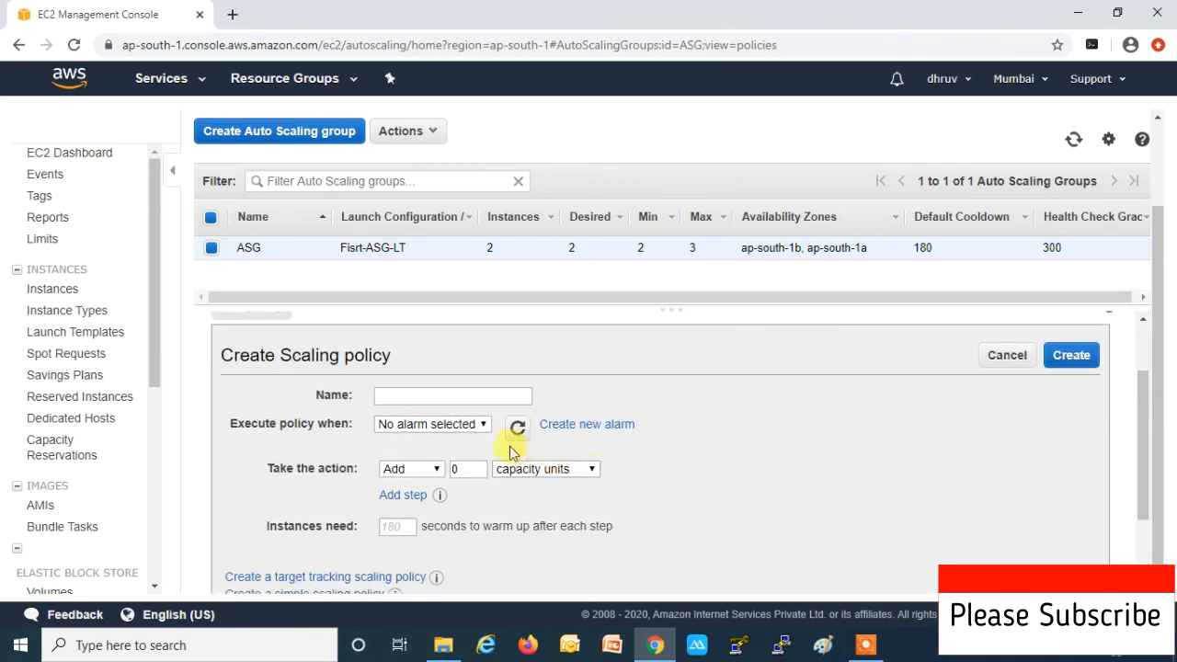
left_click(429, 395)
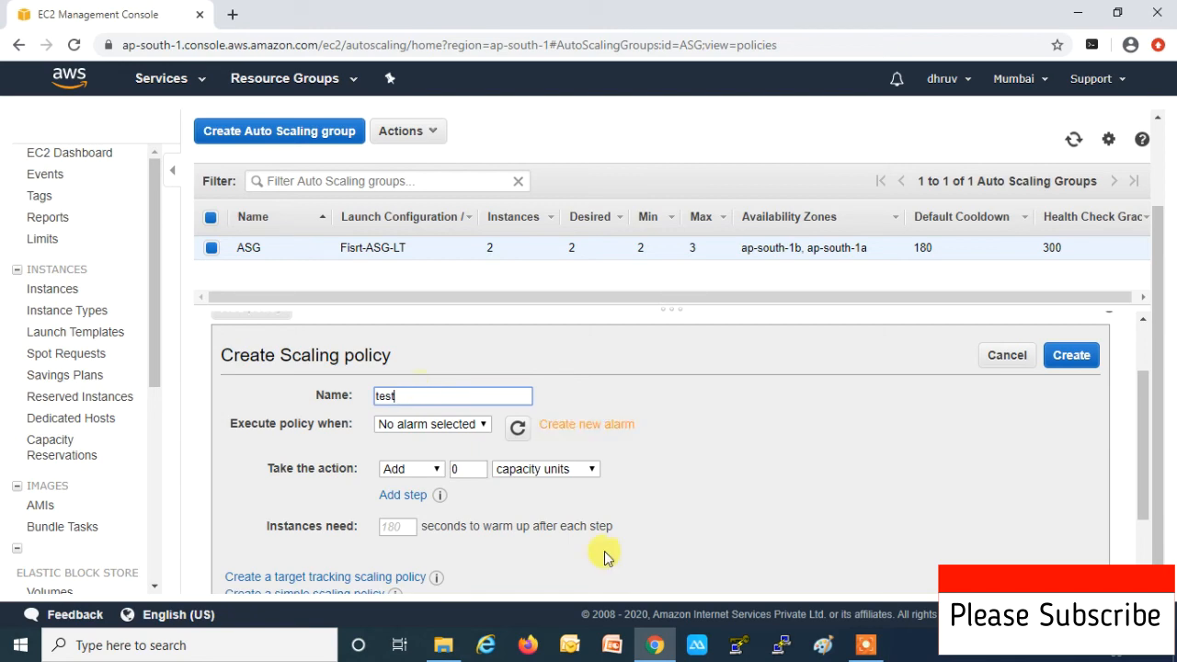
Begin a new alarm for the policy with notifications off, triggering when average CPU Utilization is >= 50 percent.
left_click(614, 427)
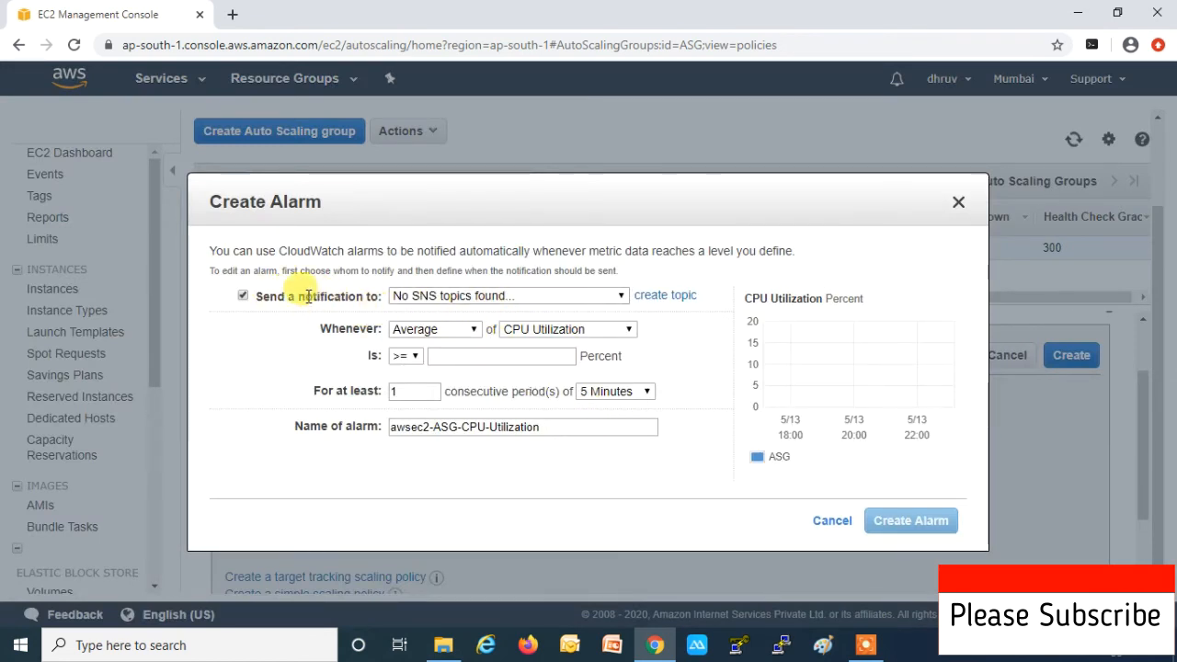
left_click(243, 296)
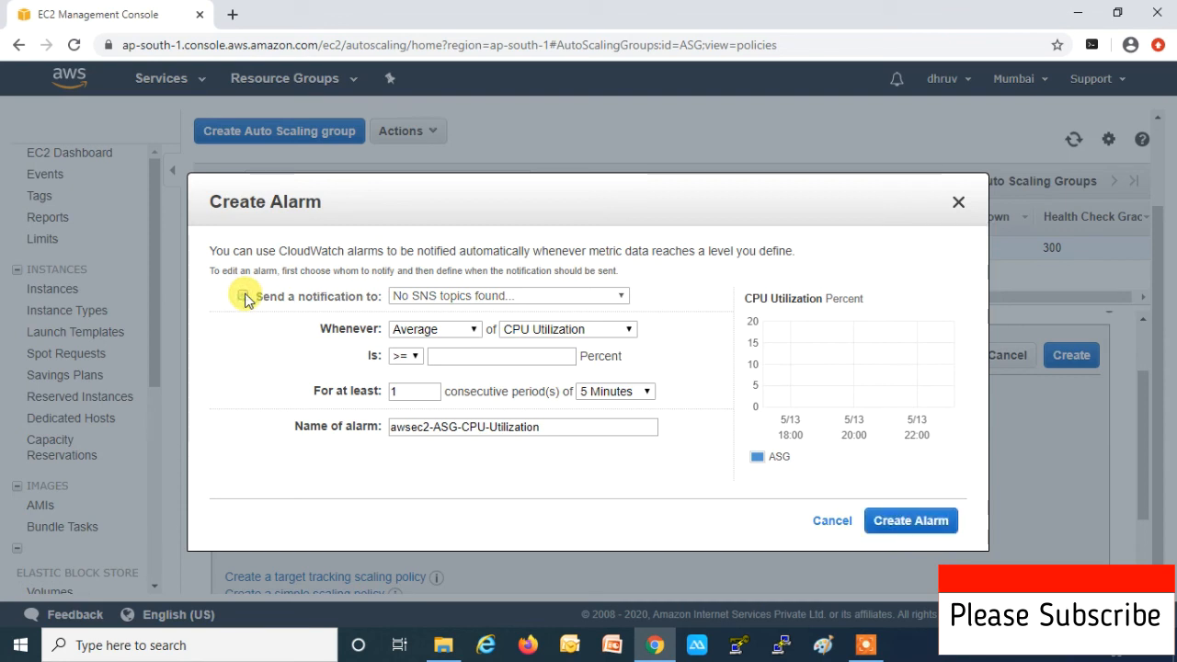
left_click(449, 356)
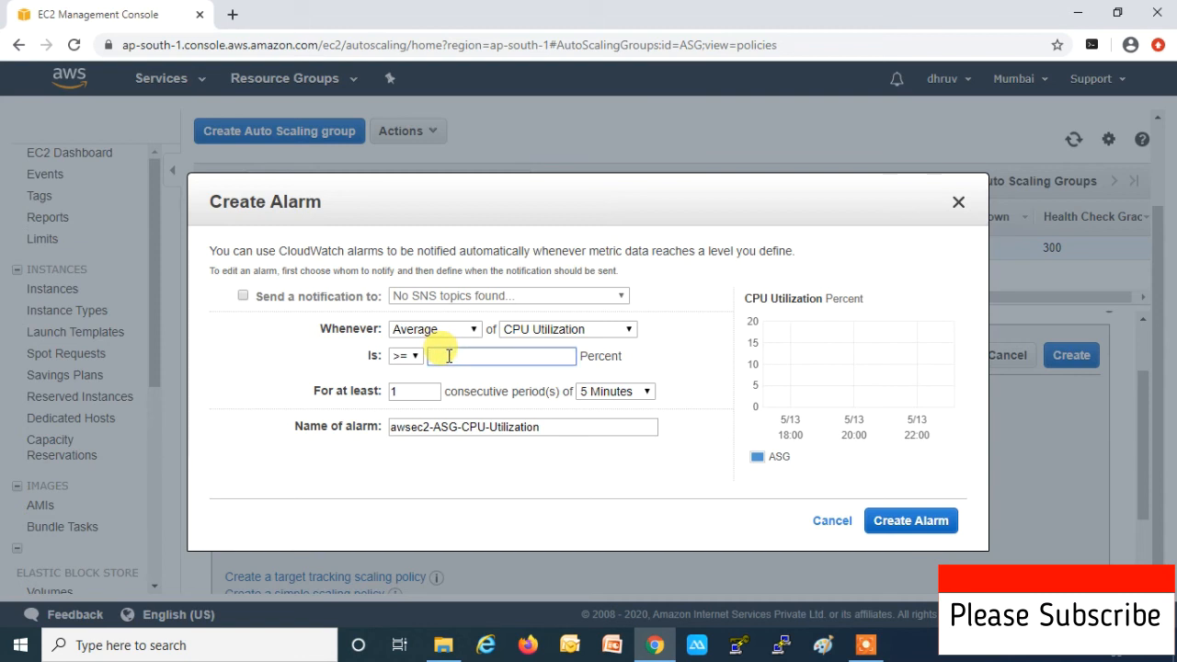
left_click(588, 336)
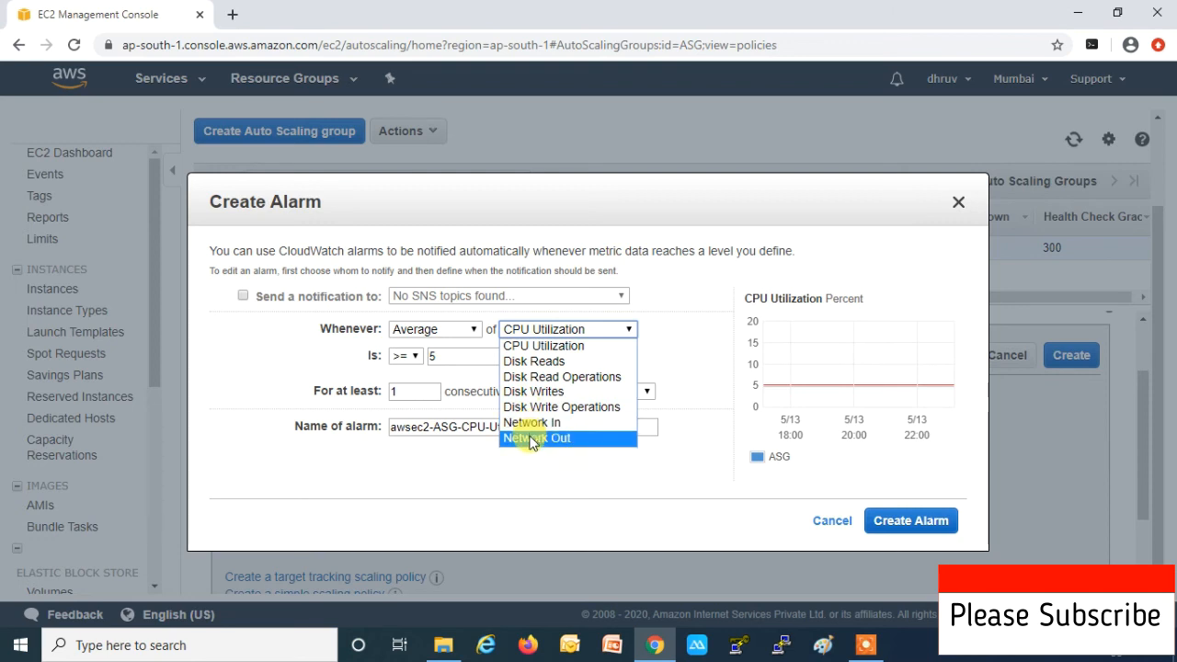
left_click(546, 348)
left_click(487, 356)
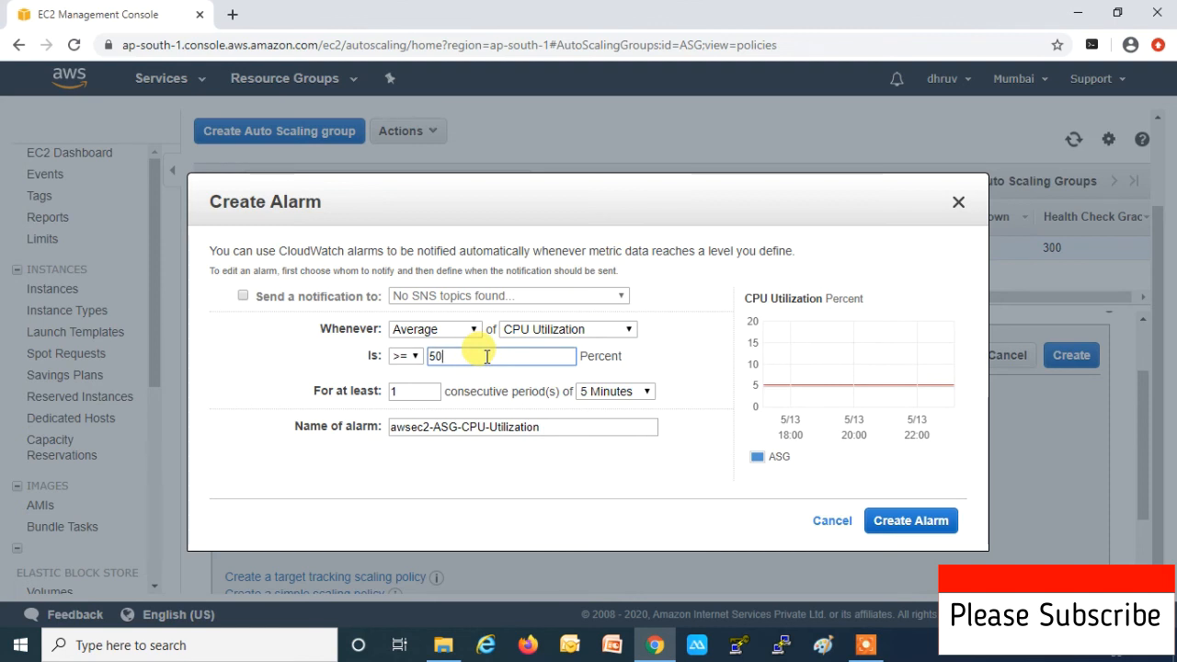
left_click(406, 358)
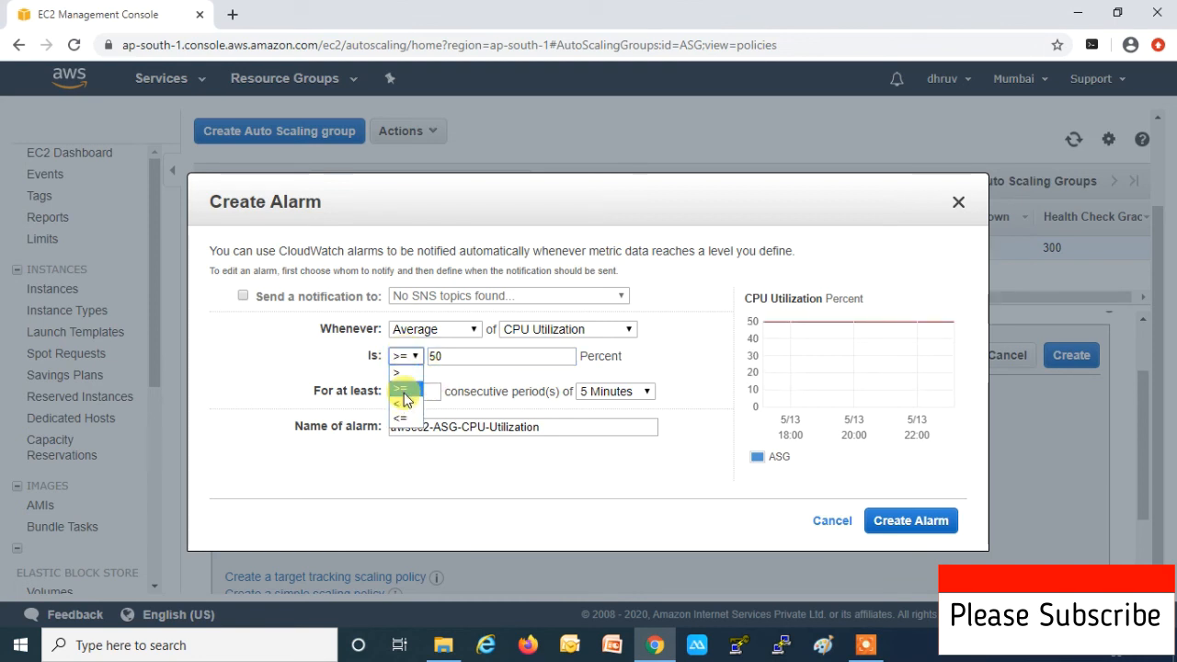
left_click(403, 391)
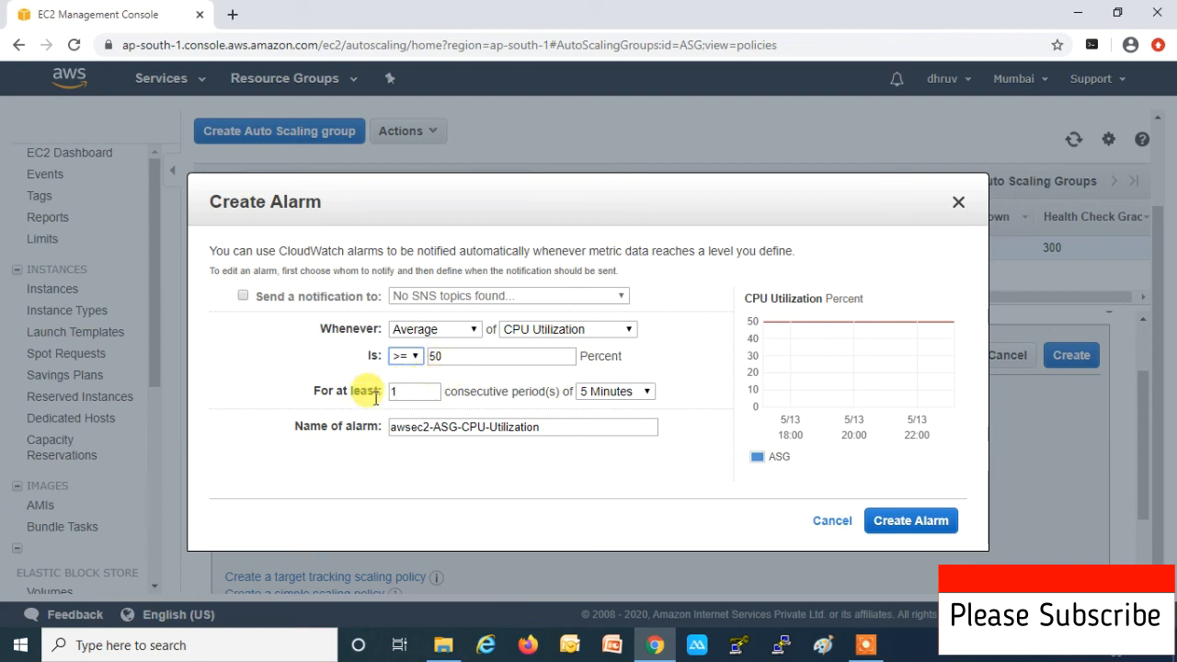
Set the alarm to require 2 consecutive periods of 5 Minutes, create it and dismiss the confirmation.
left_click_drag(403, 394, 390, 392)
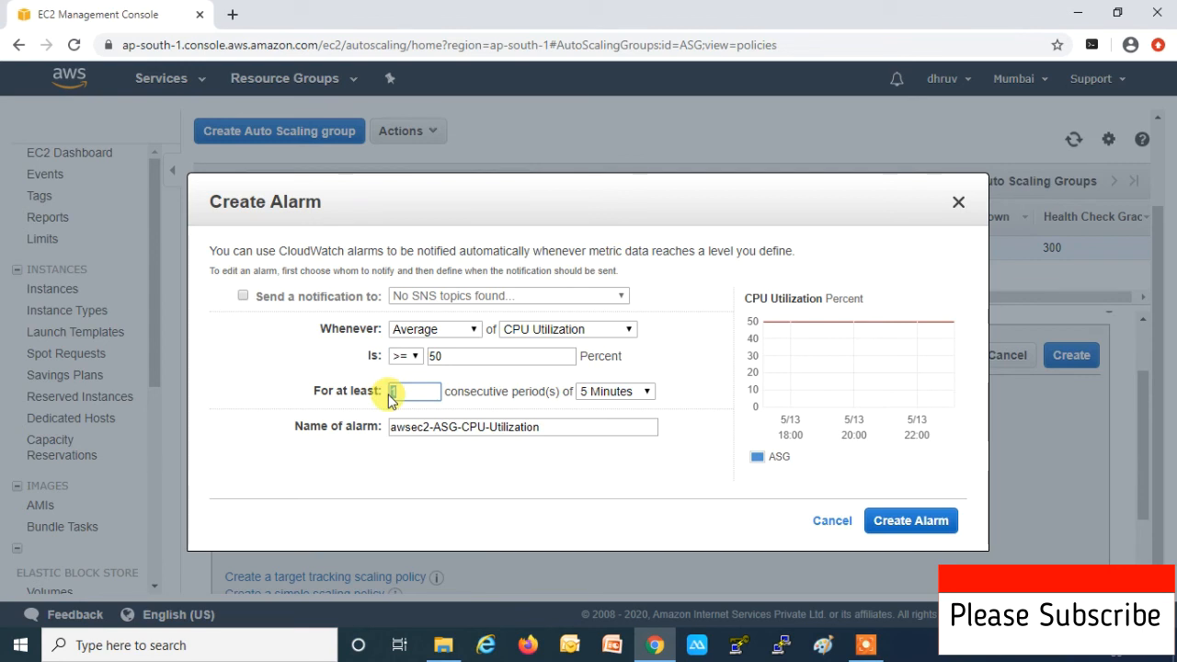
type("2")
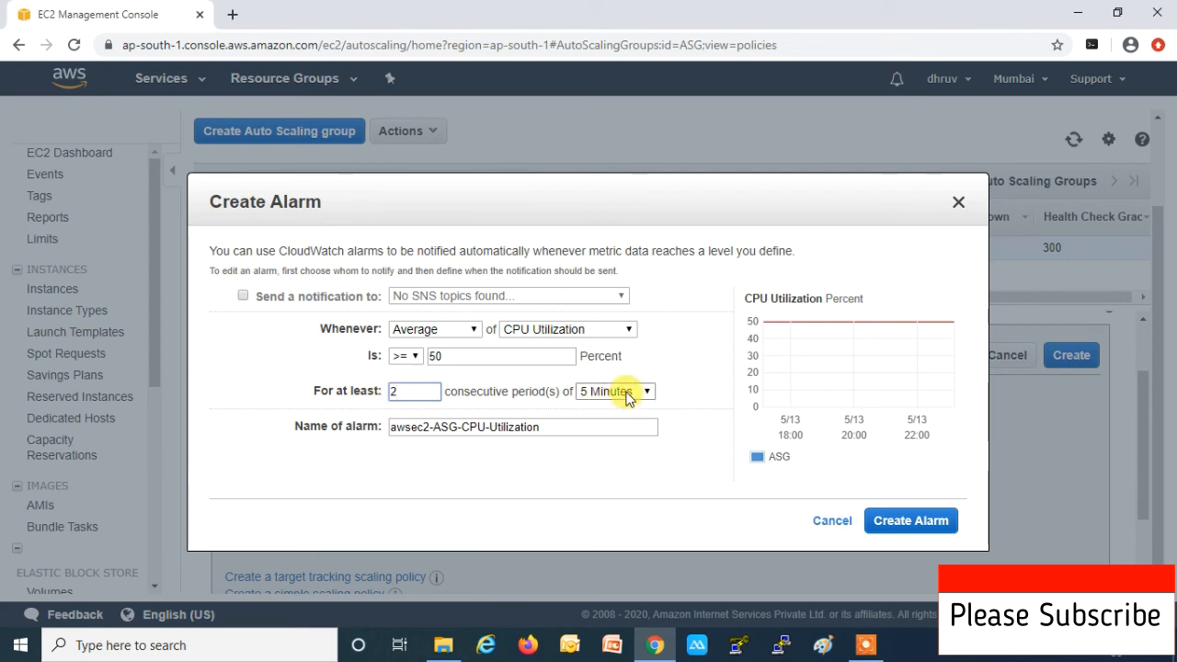
left_click(629, 395)
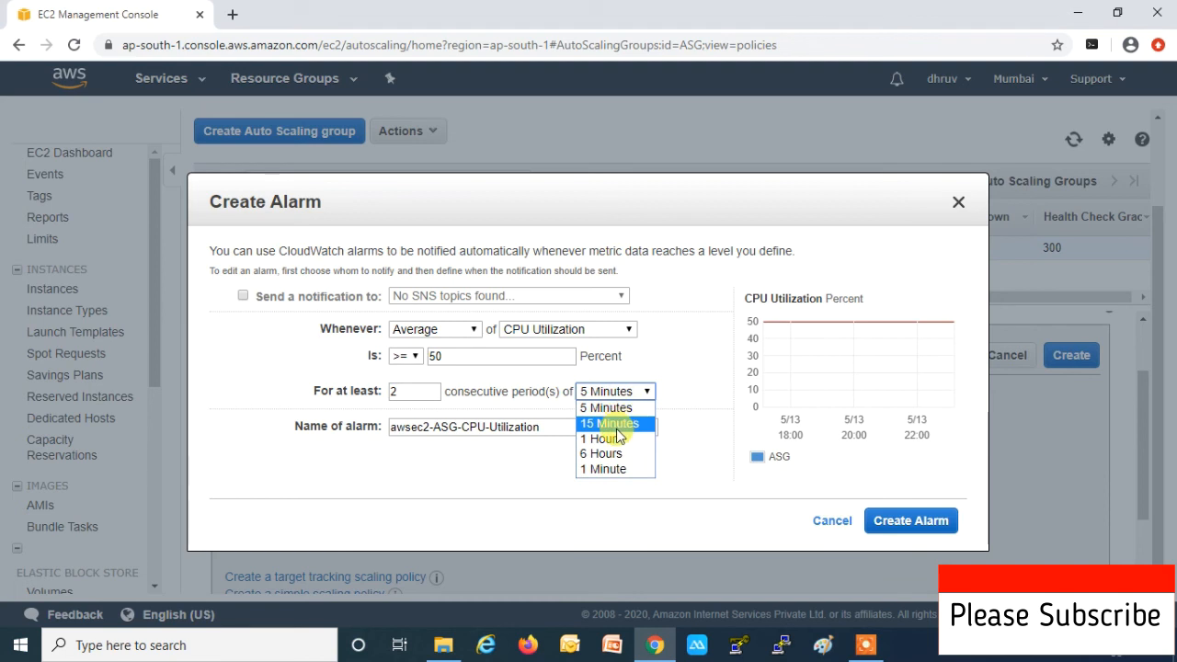
left_click(623, 396)
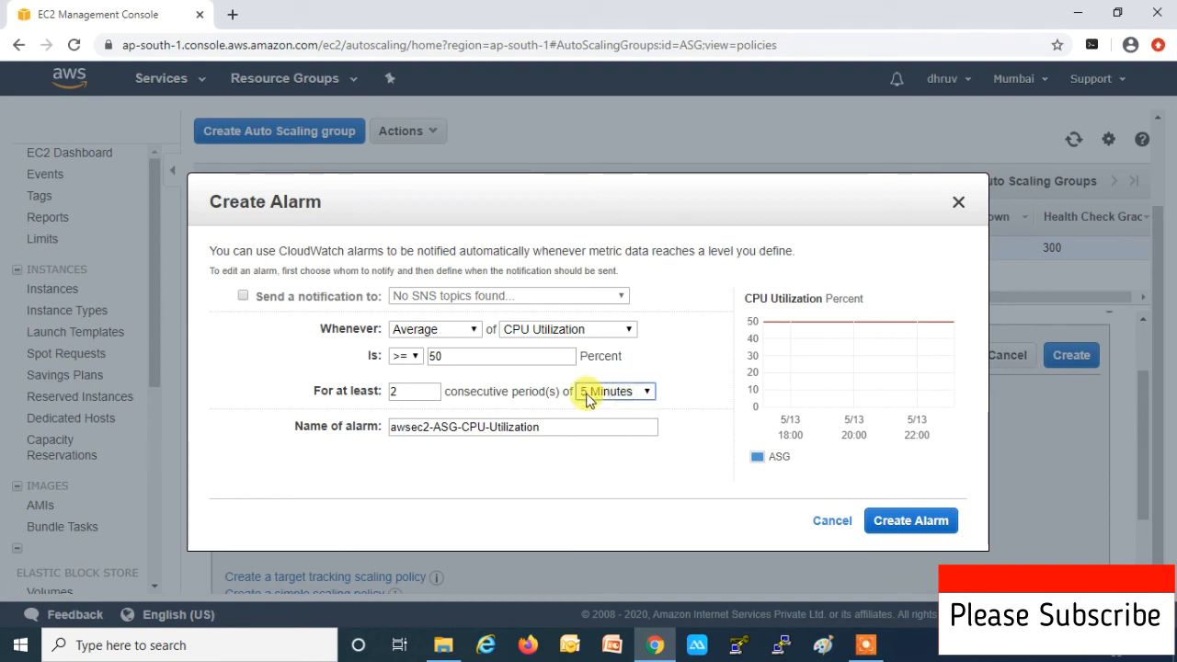
left_click_drag(441, 357, 416, 357)
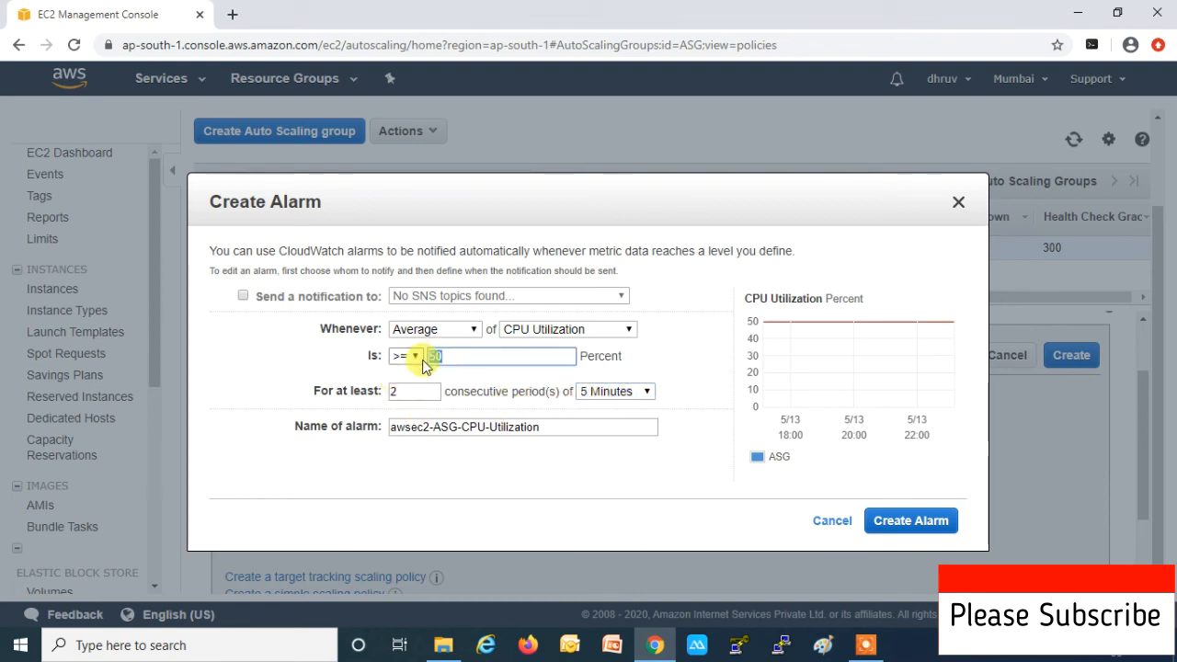
left_click(397, 392)
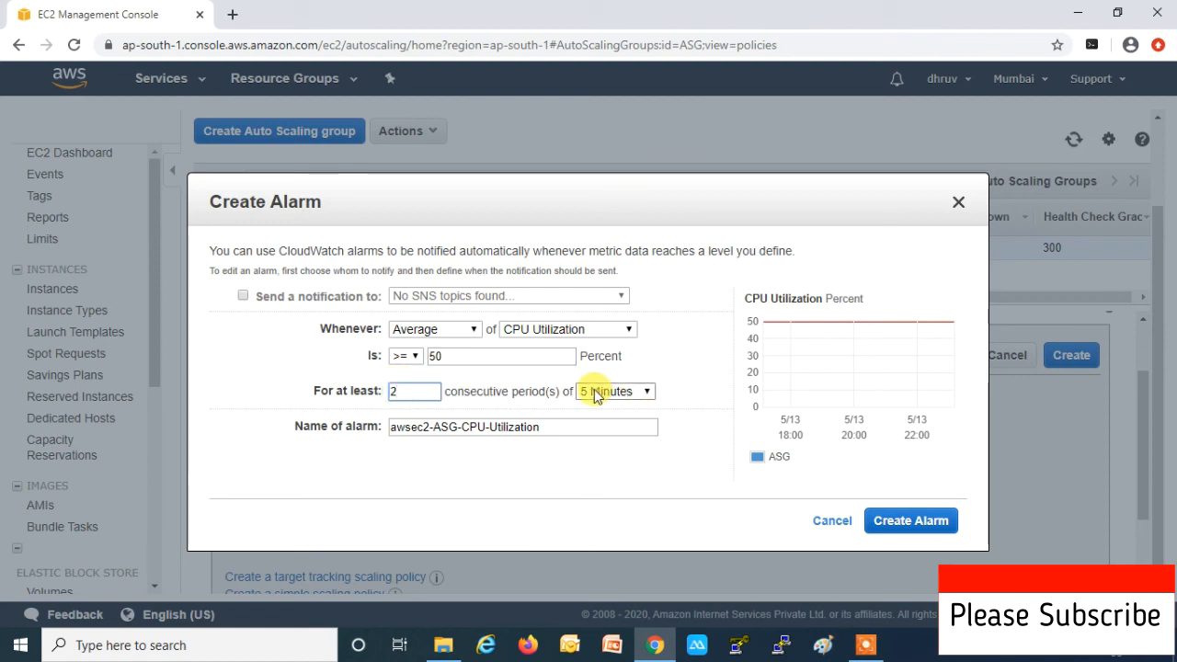
left_click(906, 522)
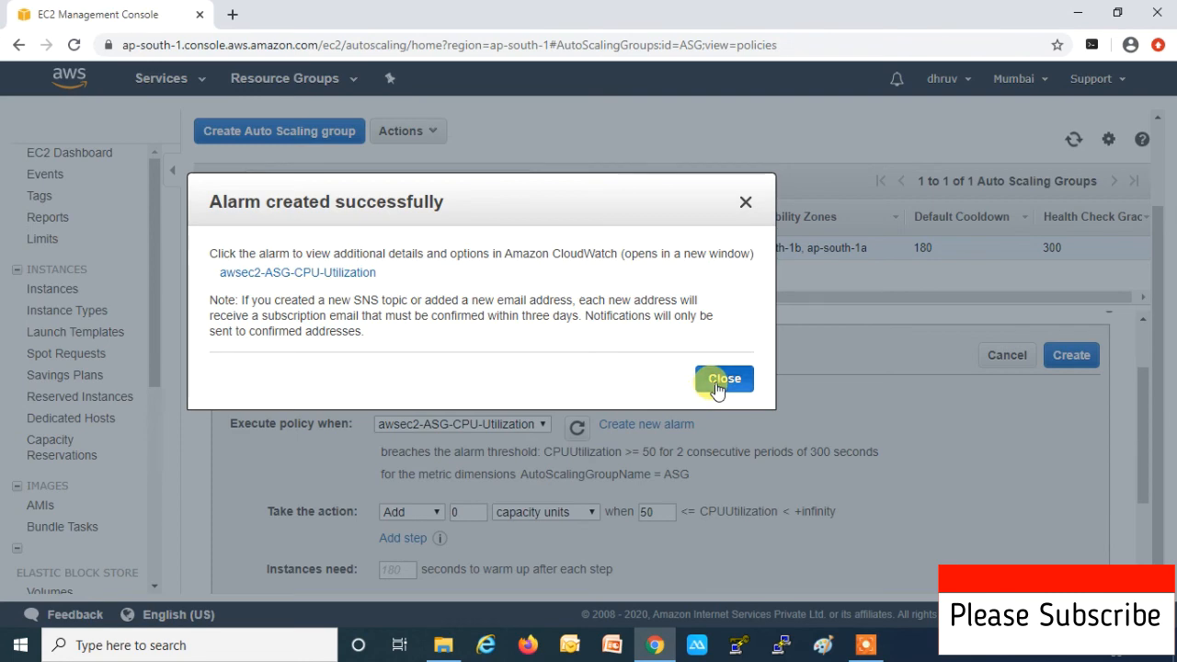
left_click(714, 387)
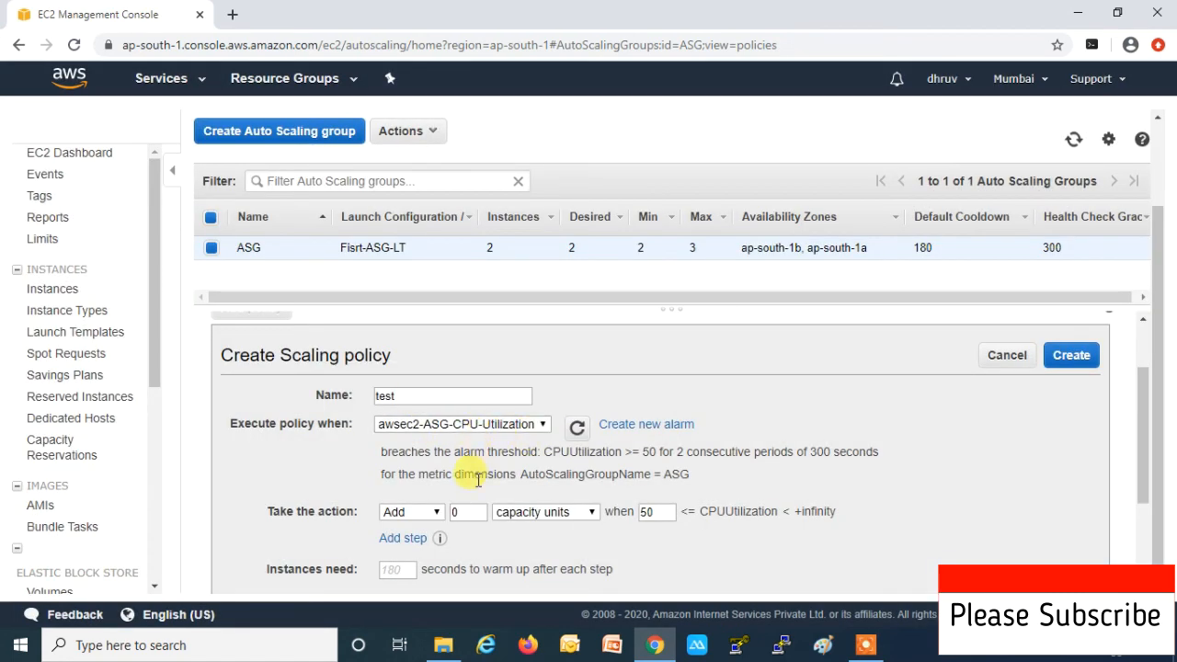
Define policy steps adding 1 capacity unit for CPU utilization from 50 to below 60, and 1 unit from 60 upward.
left_click(465, 511)
key("BackSpace")
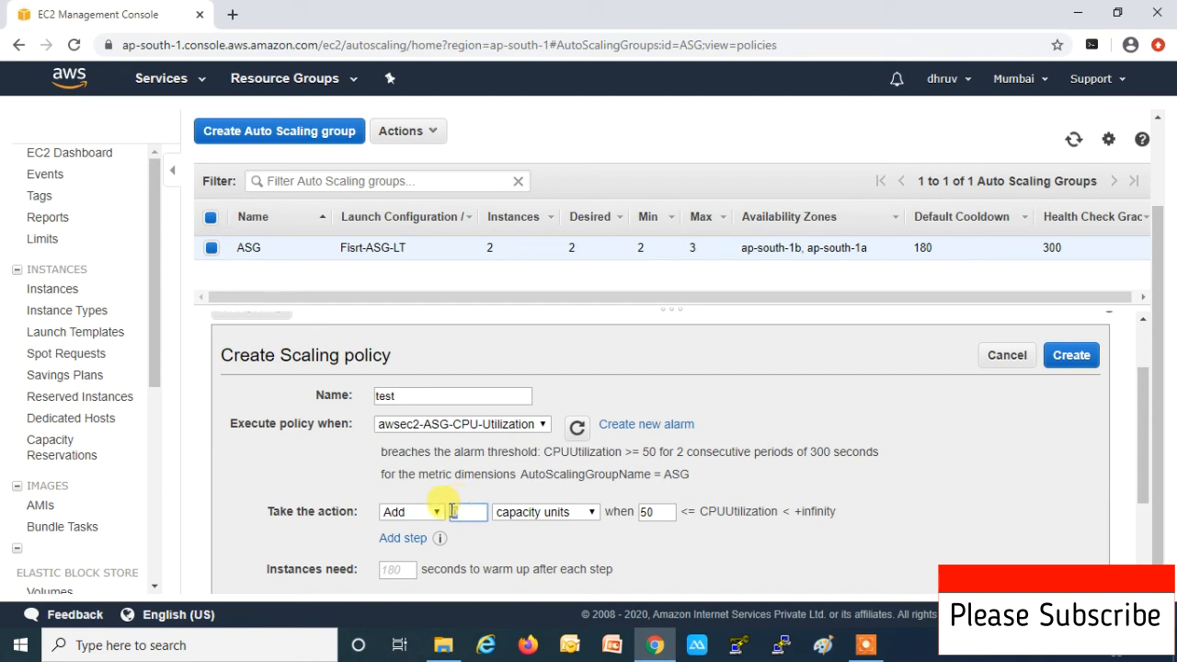
type("1")
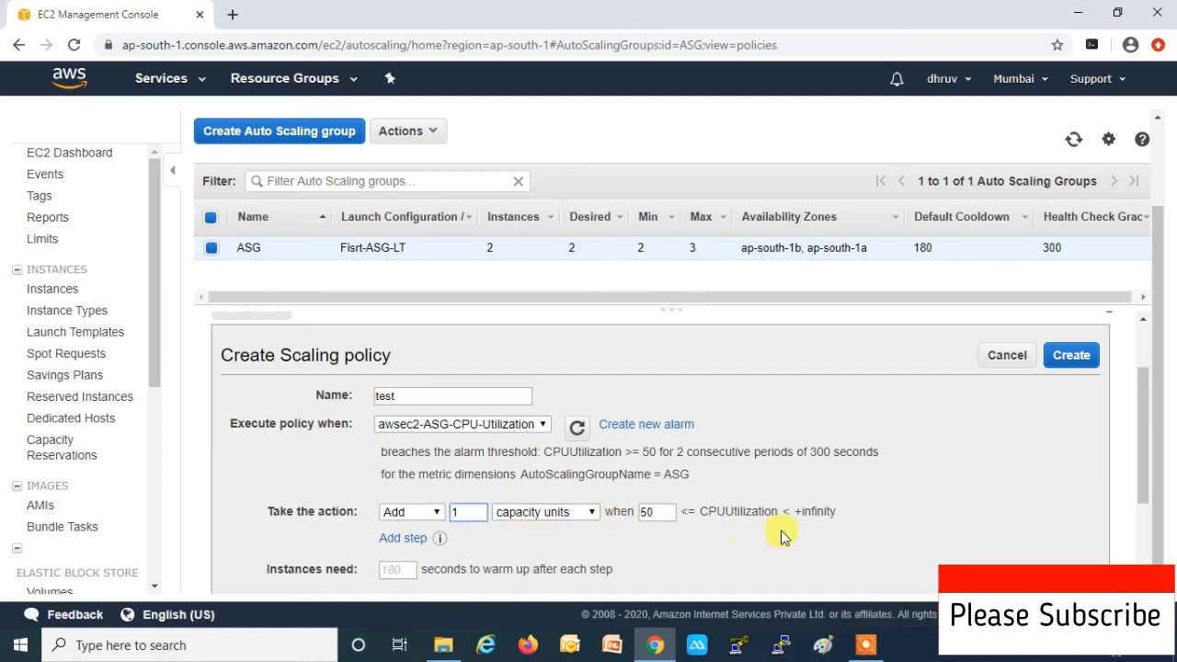
left_click(401, 539)
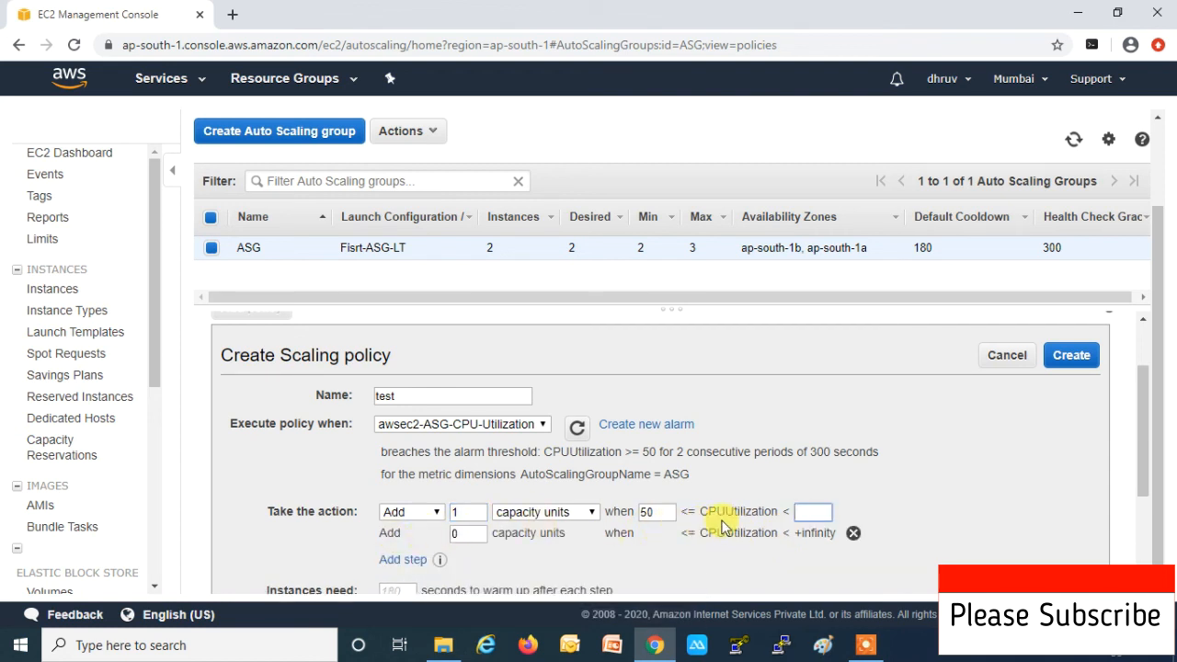
type("60")
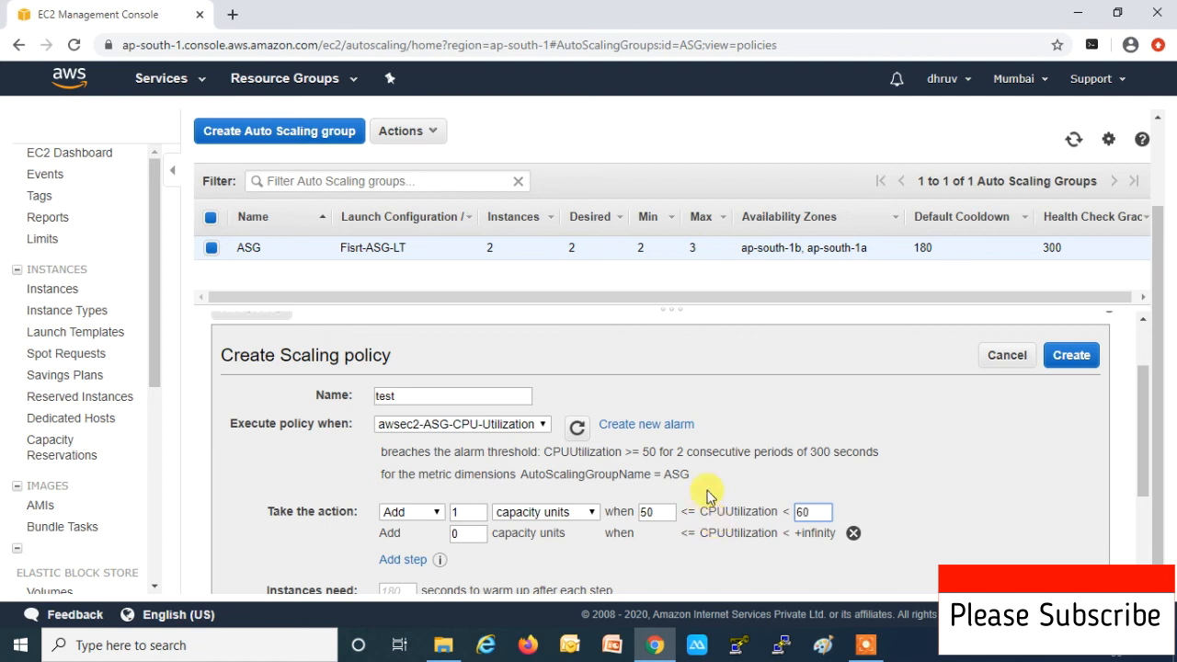
double_click(450, 535)
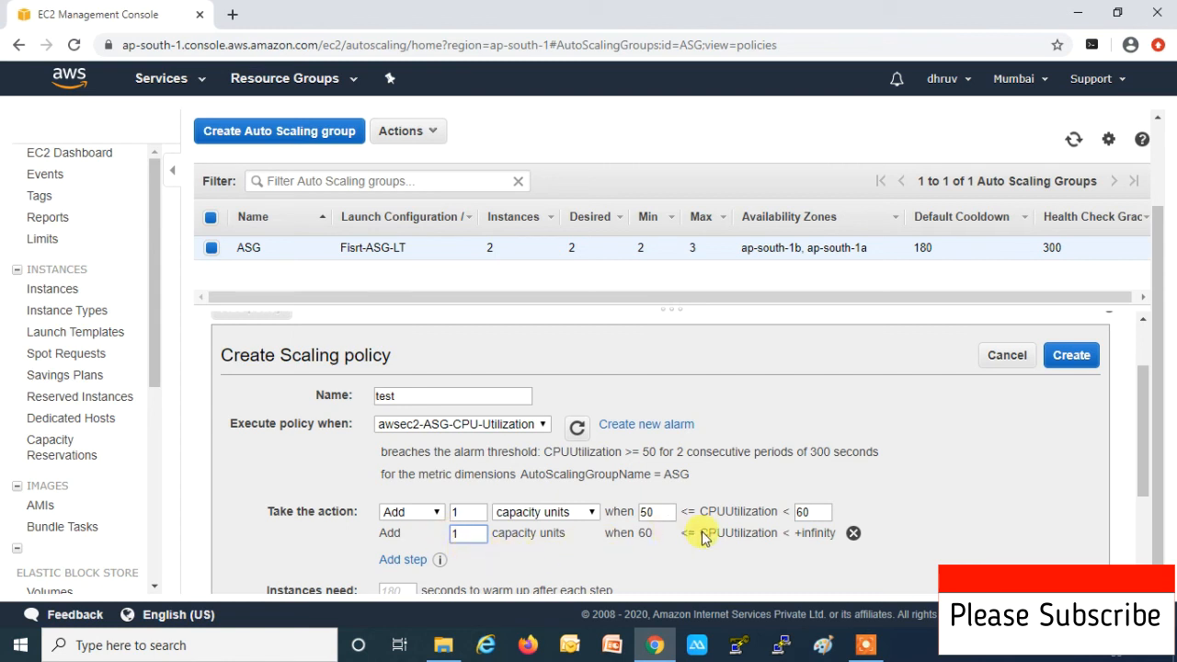
Add a third policy step of 2 capacity units for CPU utilization from 70 upward, and set the instance warm-up to 90 seconds.
left_click(409, 561)
left_click(800, 534)
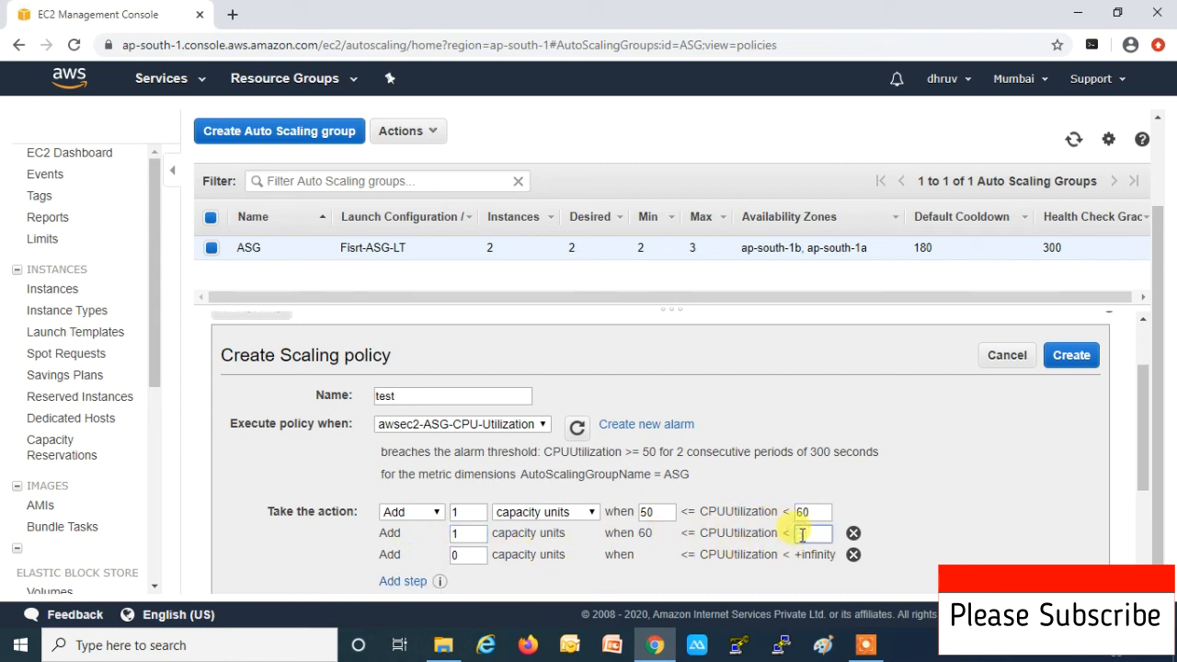
type("70")
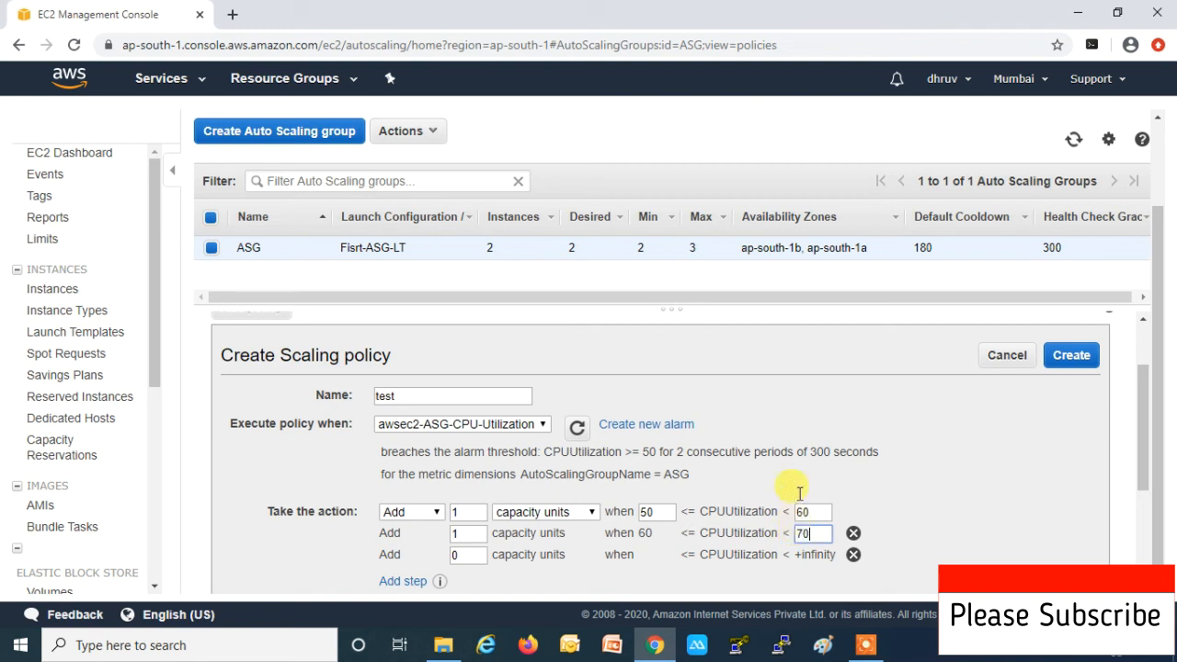
left_click(457, 556)
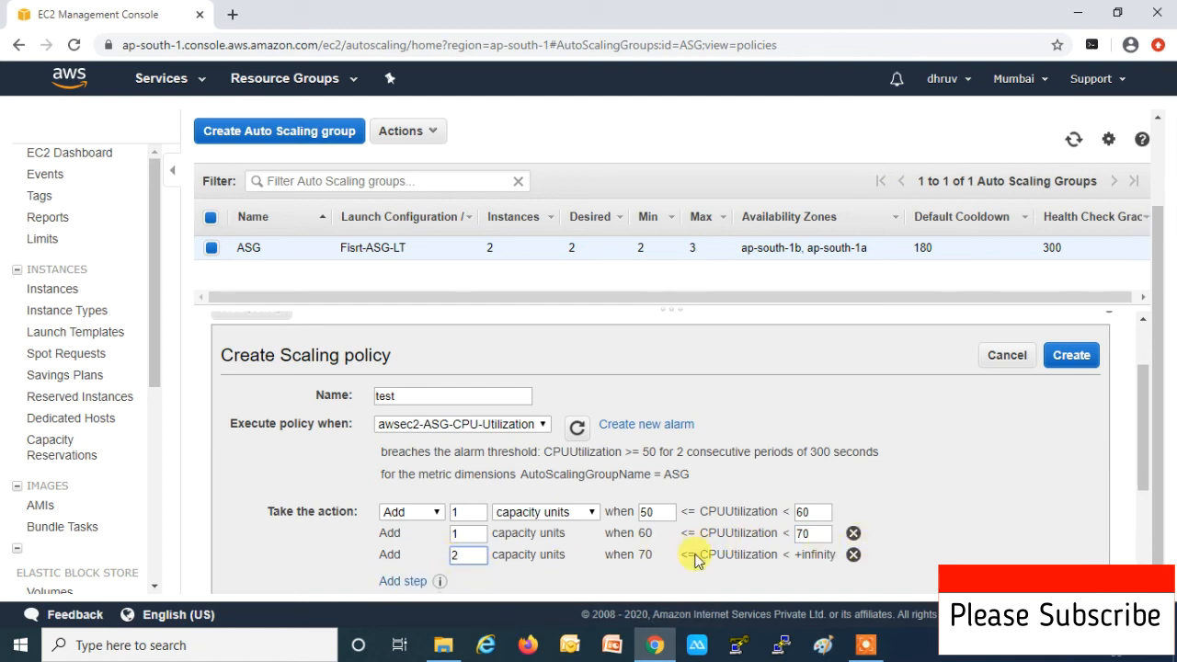
scroll(546, 533, "down", 2)
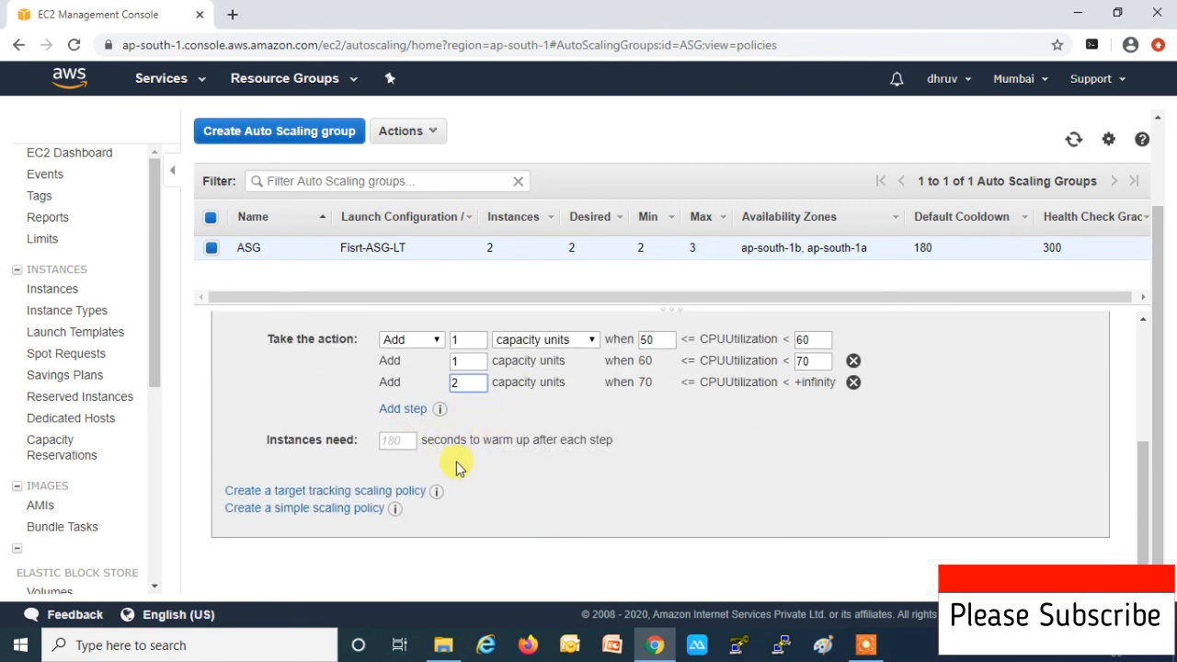
left_click(398, 444)
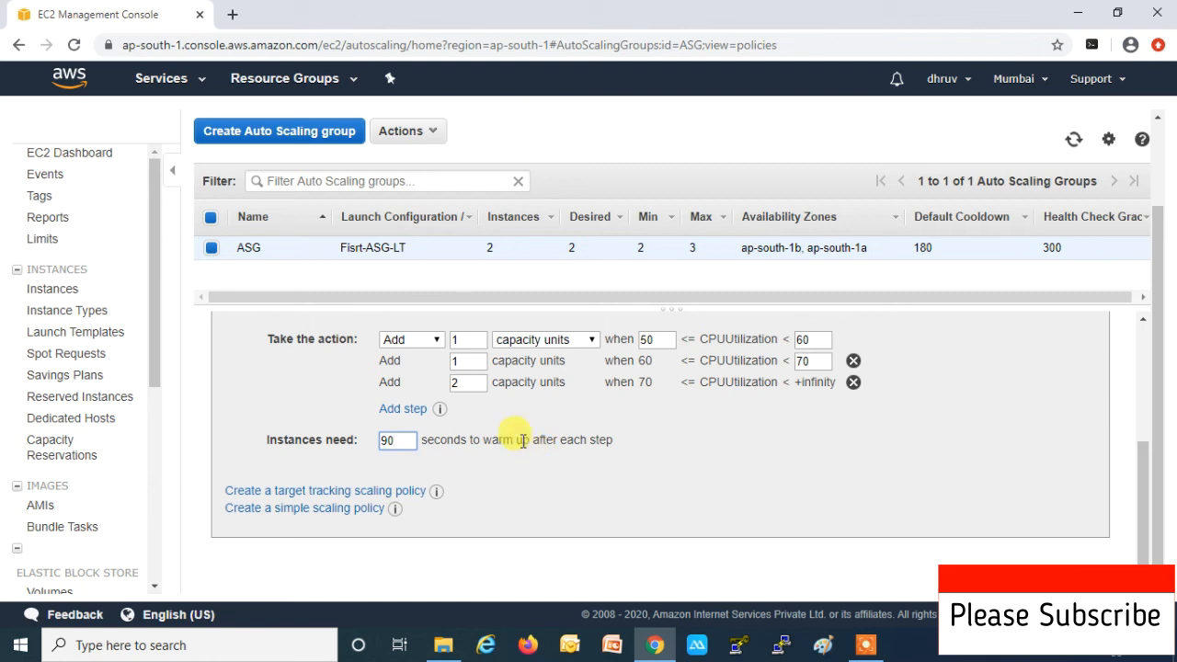
Review the test scaling policy's settings and discard the policy without creating it.
scroll(526, 484, "up", 3)
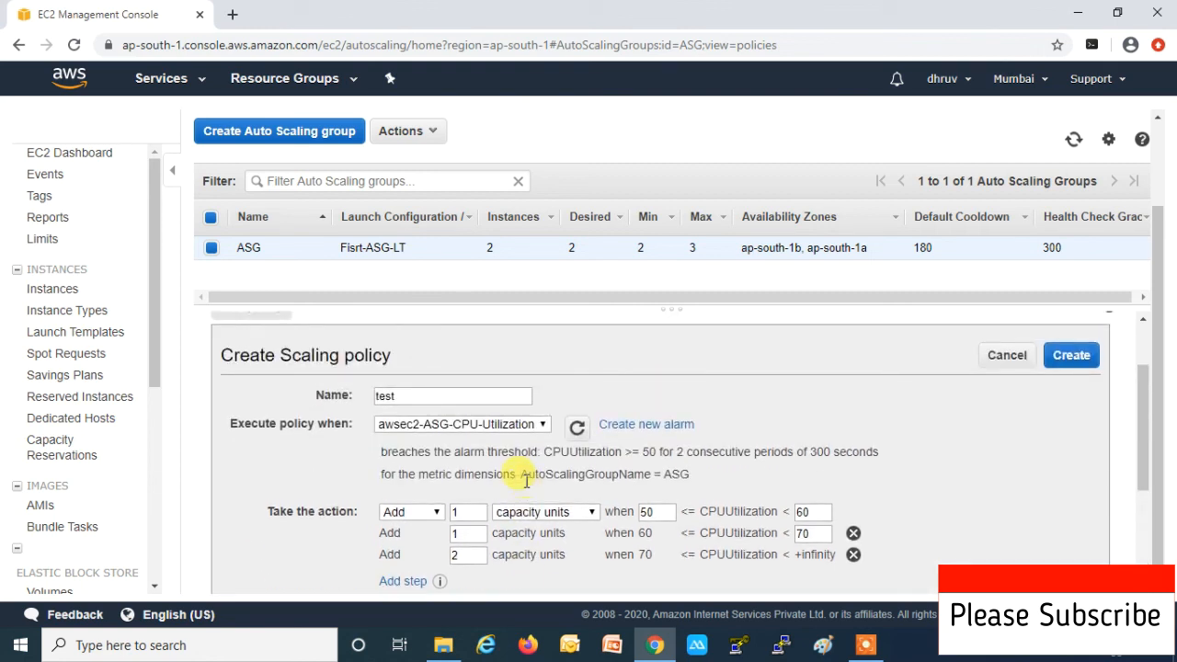
scroll(526, 480, "down", 3)
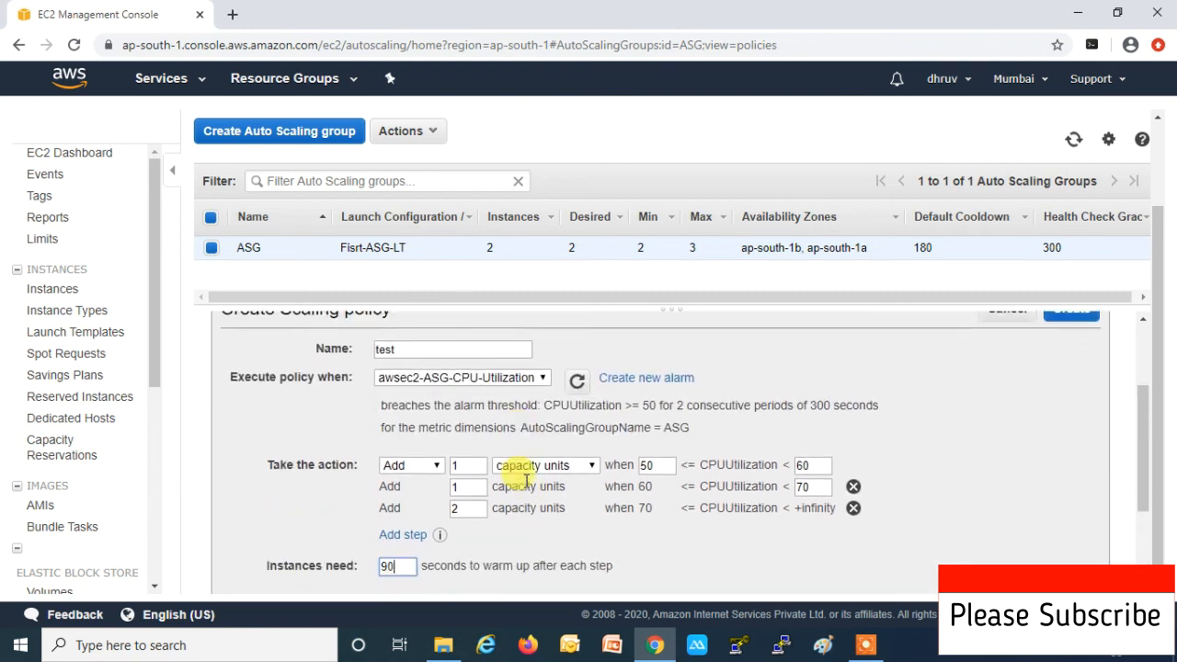
scroll(526, 484, "up", 5)
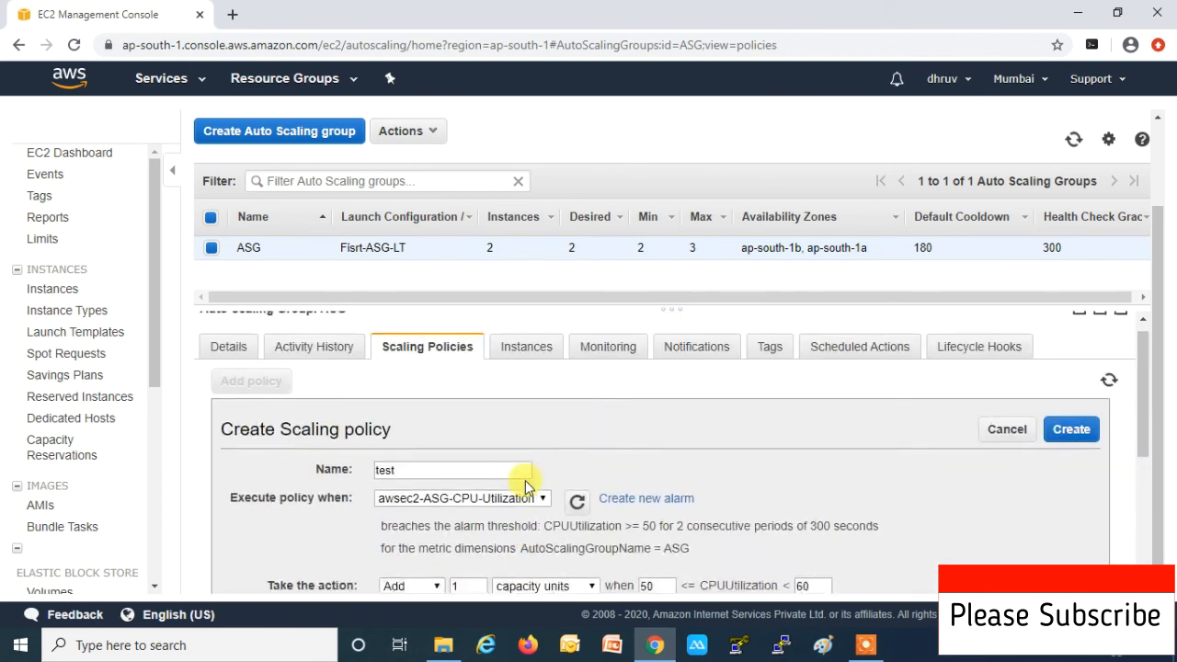
left_click(854, 366)
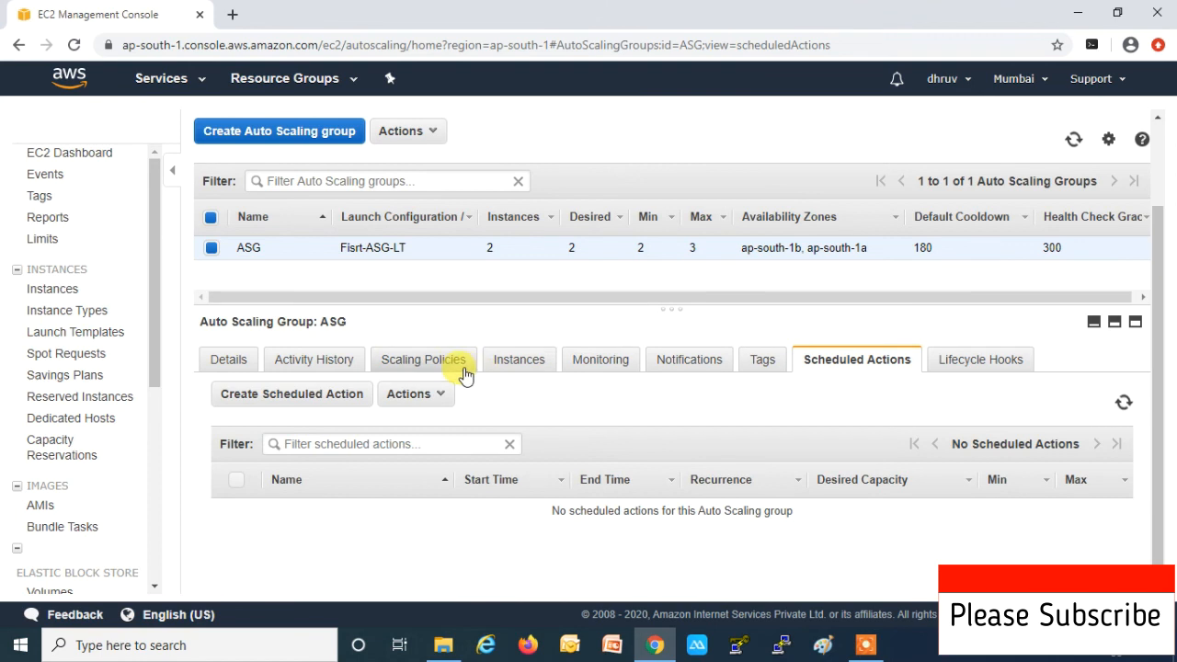
left_click(432, 365)
left_click(1006, 441)
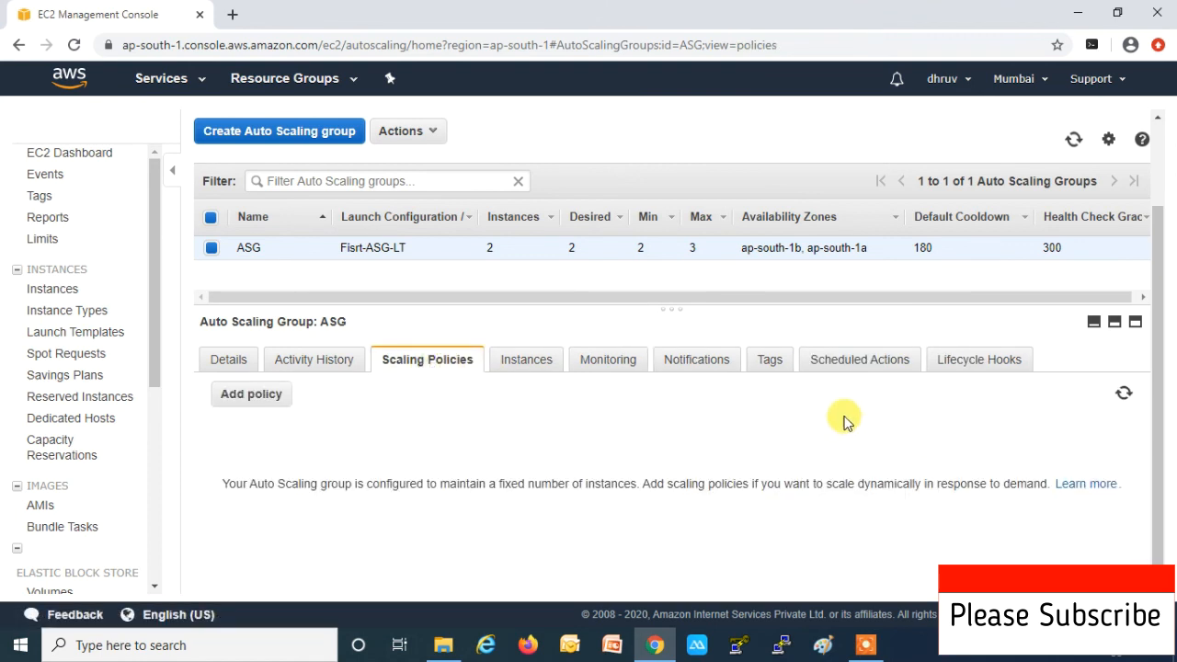
Start a new scheduled action for the ASG group and name it Sun-mon.
left_click(864, 364)
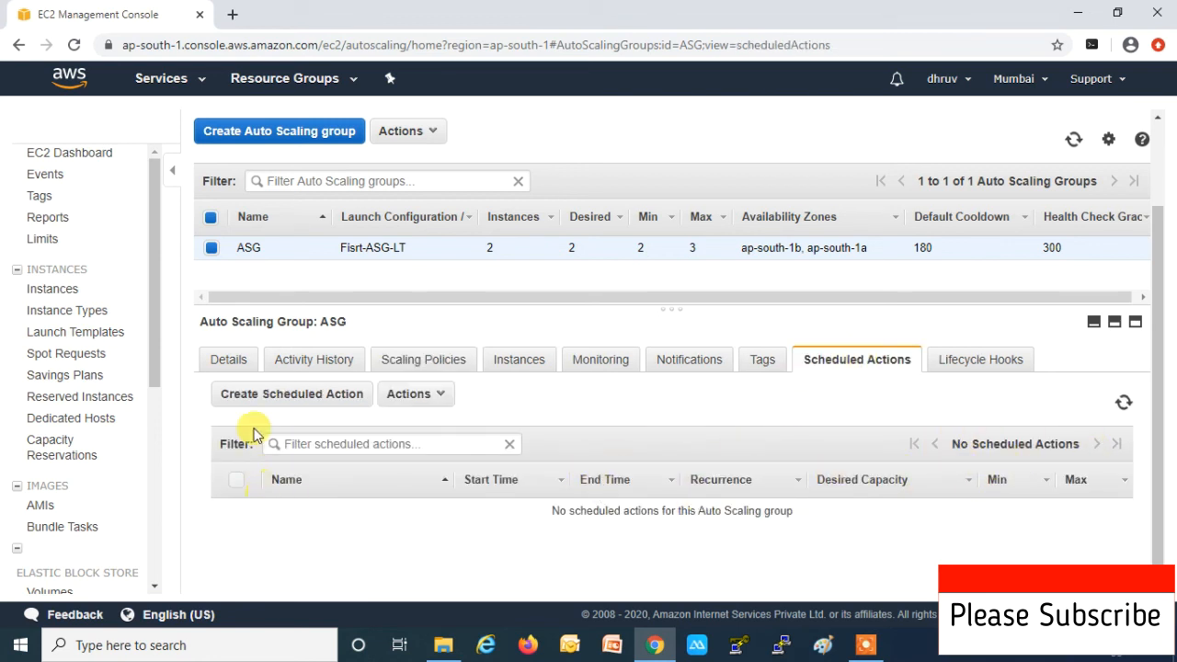
left_click(265, 394)
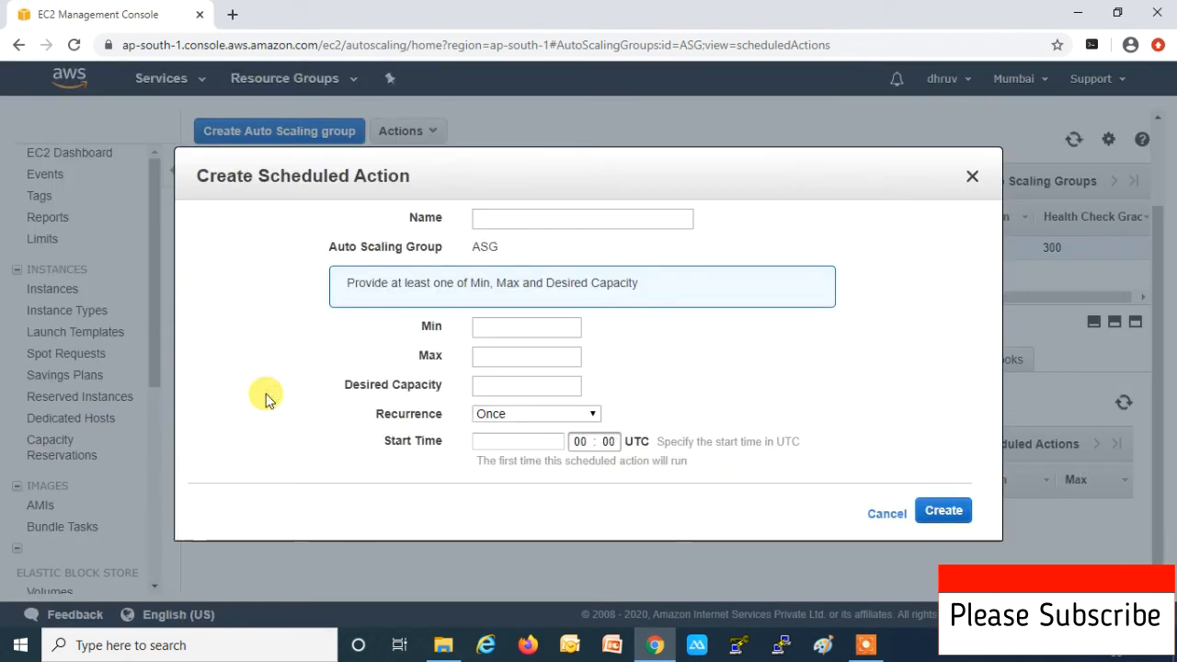
left_click(521, 214)
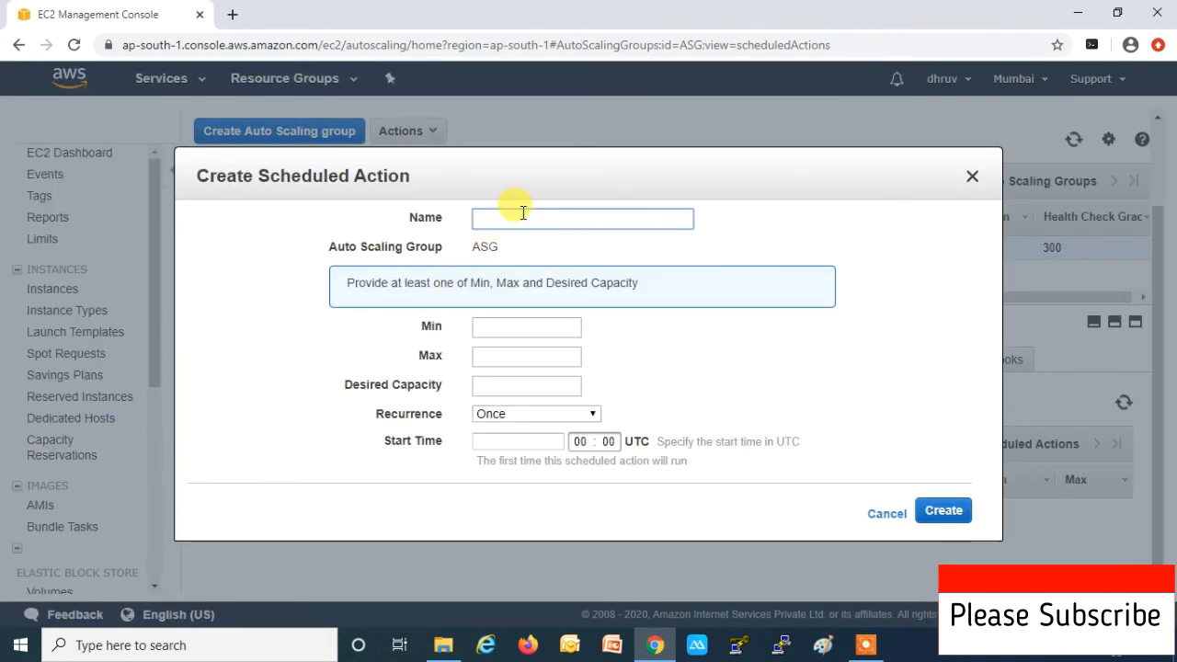
type("Sun-")
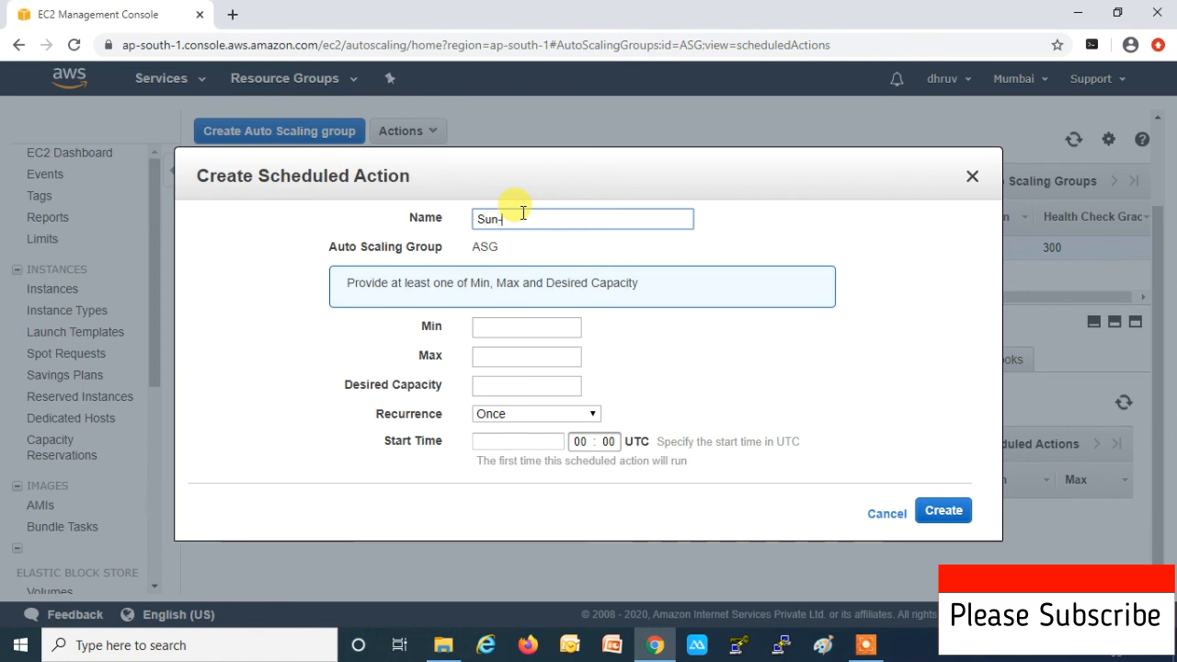
type("mon")
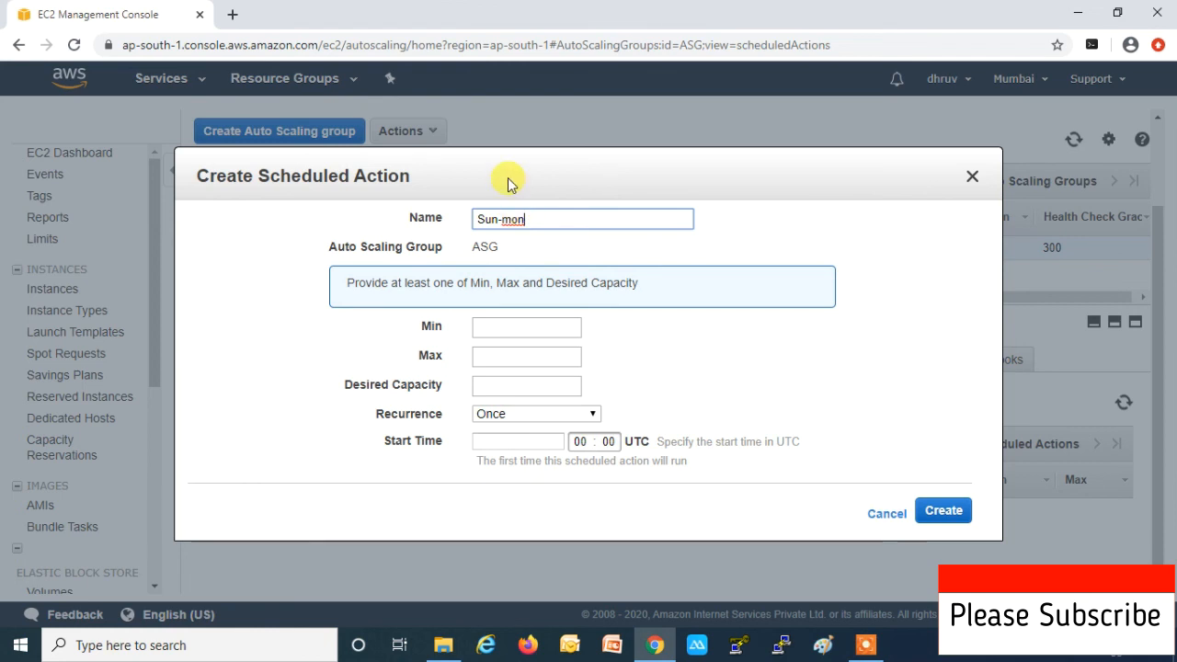
Set the scheduled action's capacity to a minimum of 2, a maximum of 10 and a desired capacity of 3.
left_click(488, 324)
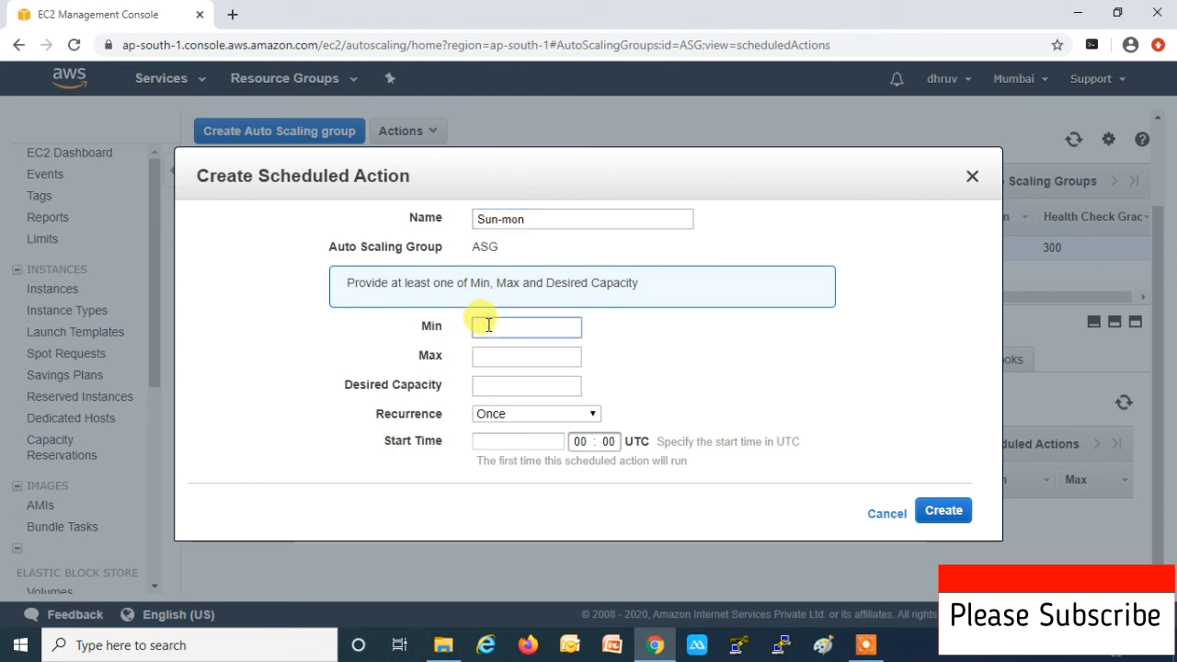
type("2")
left_click(493, 360)
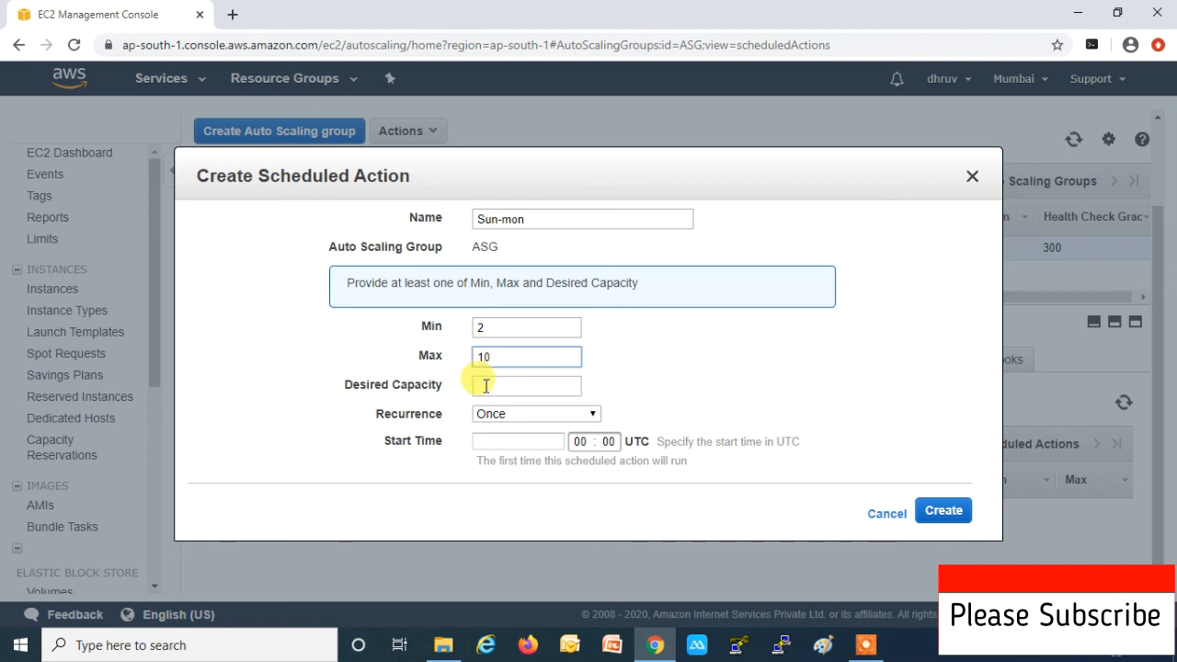
left_click(486, 386)
type("3")
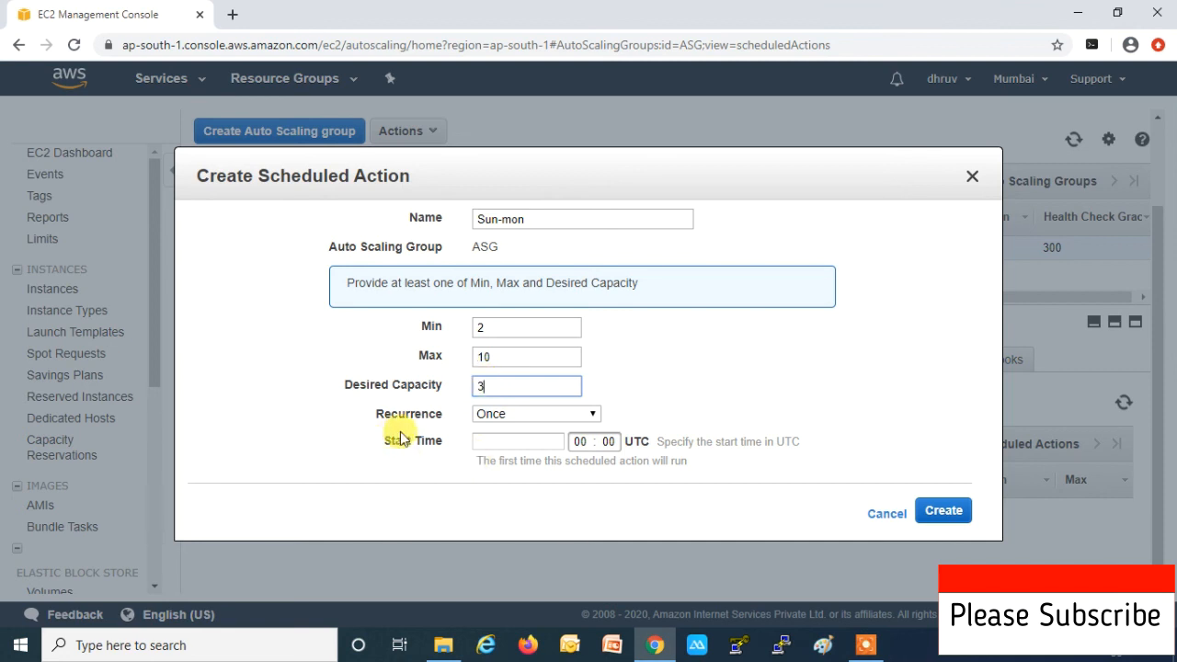
Review the recurrence options for the scheduled action and set it to repeat Every week.
left_click(518, 416)
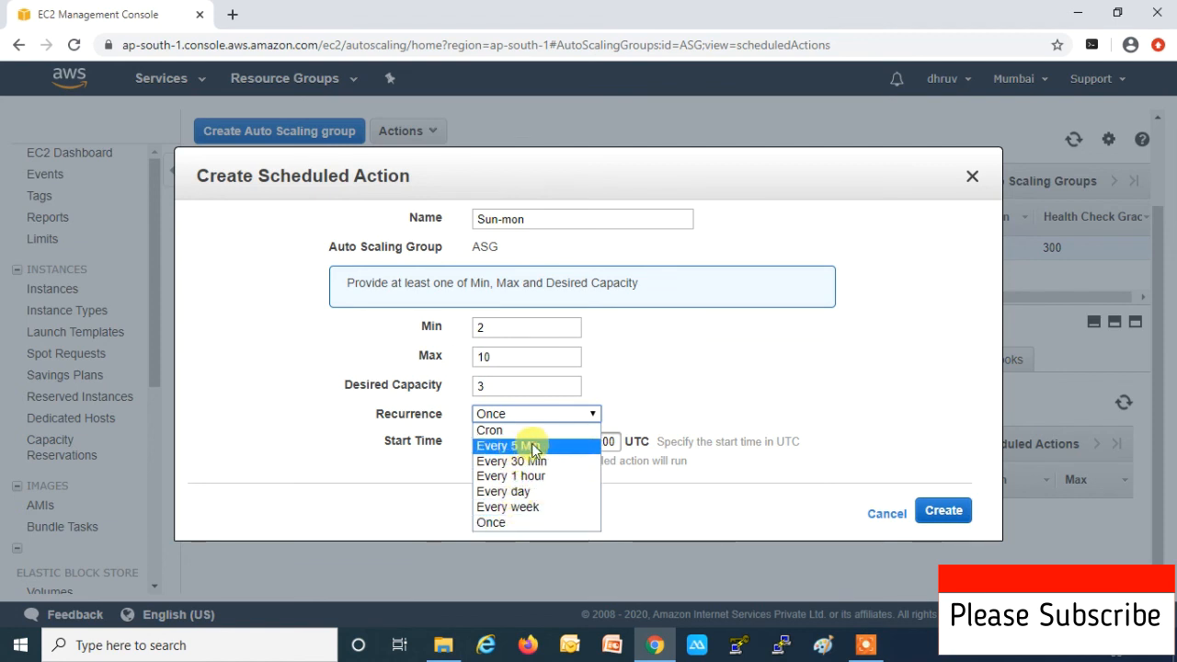
left_click(517, 519)
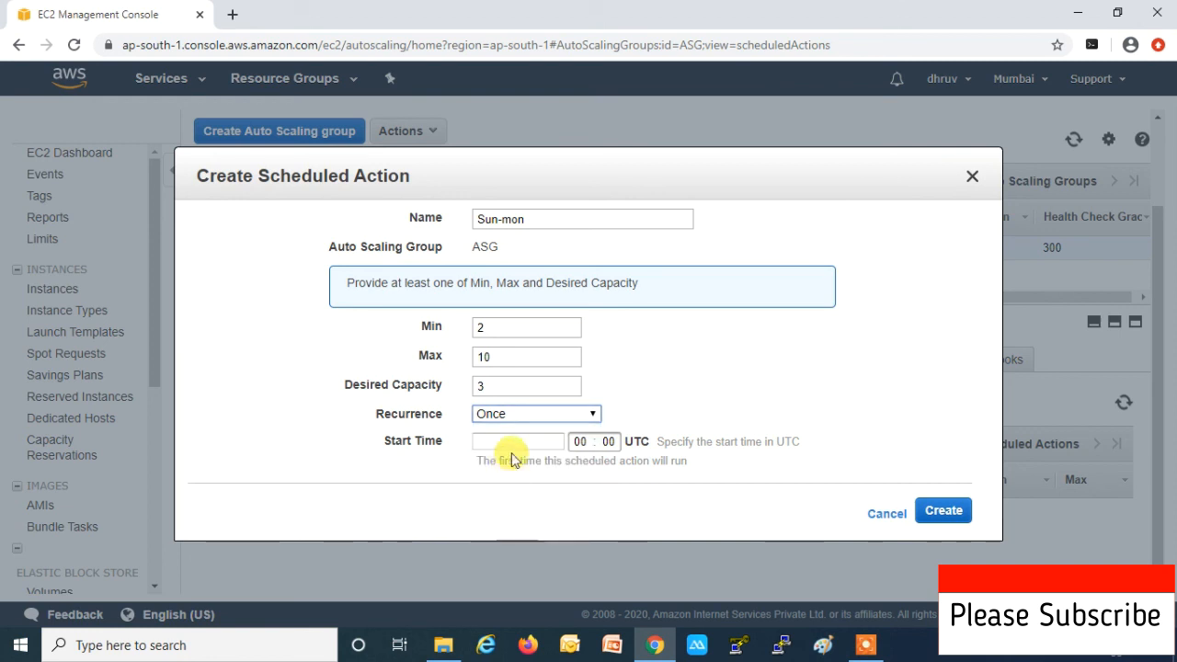
left_click(512, 416)
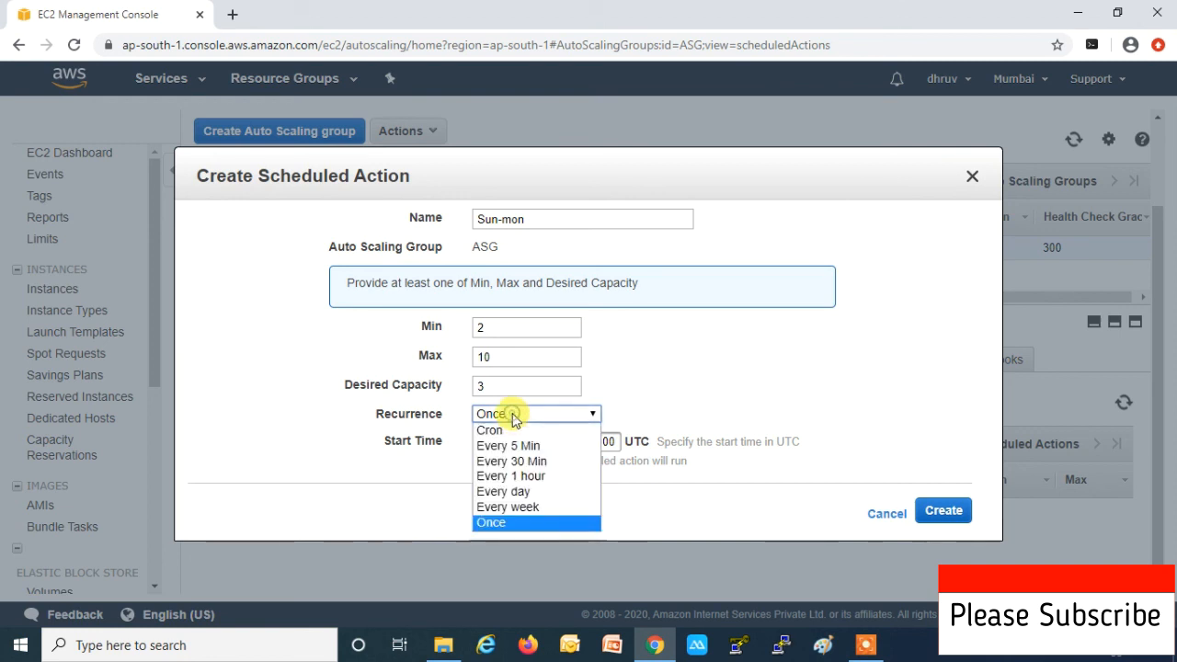
left_click(518, 509)
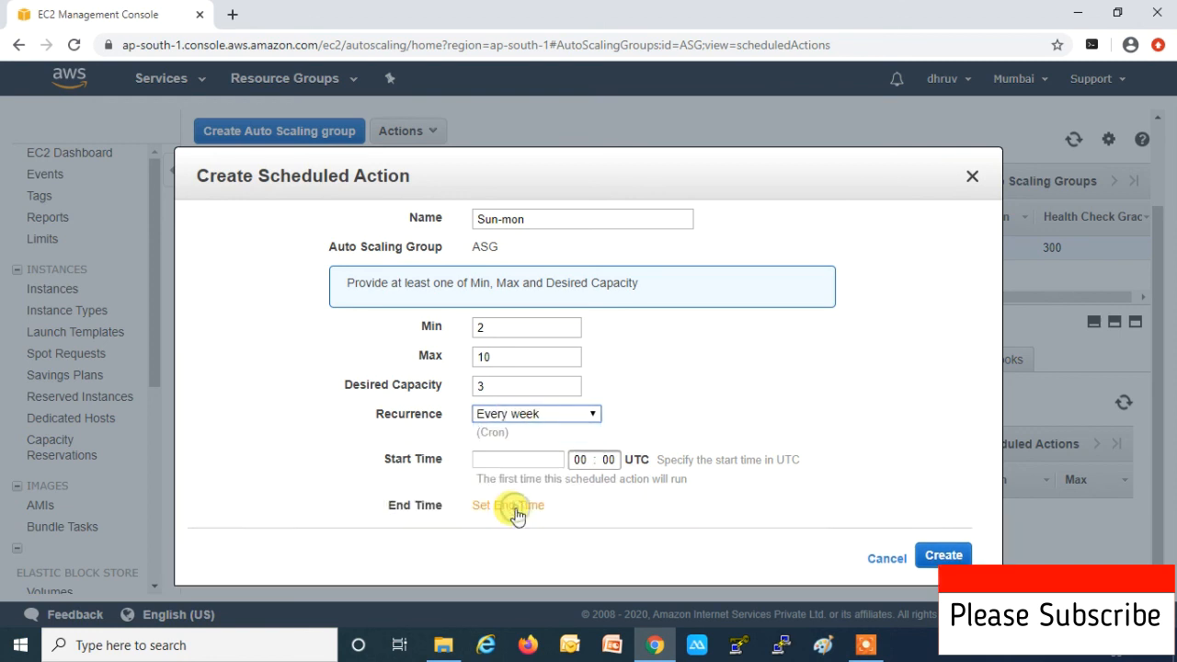
Set the scheduled action's start time to 2020-05-17 at 09:00 UTC.
left_click(497, 460)
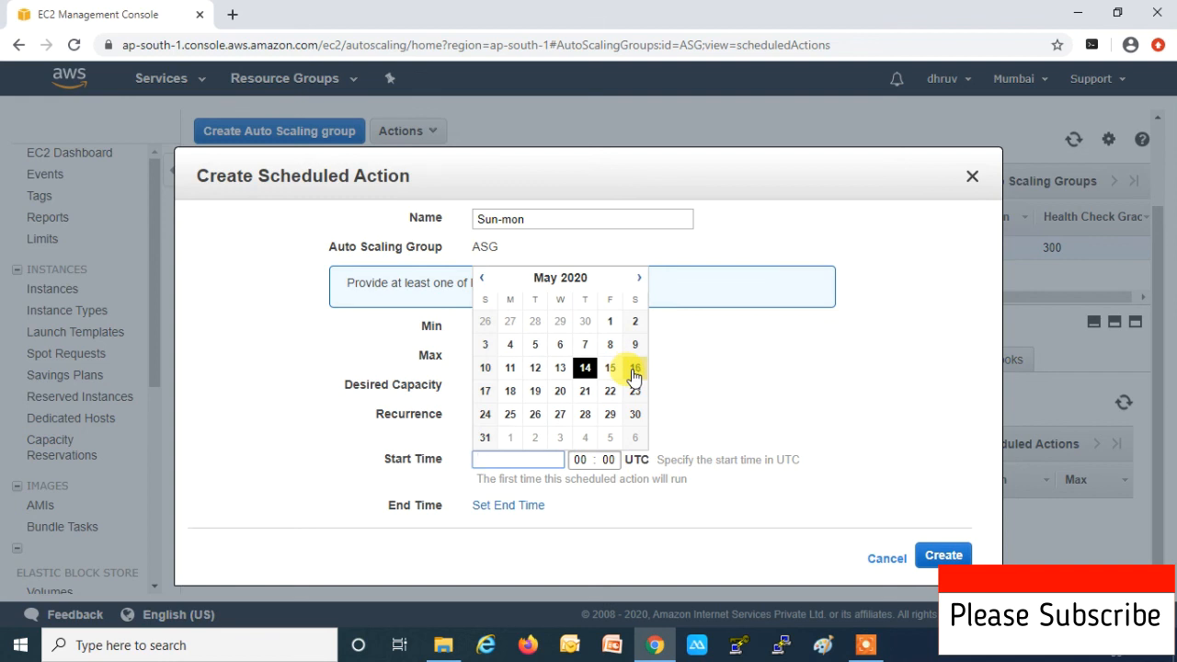
left_click(485, 396)
left_click(582, 460)
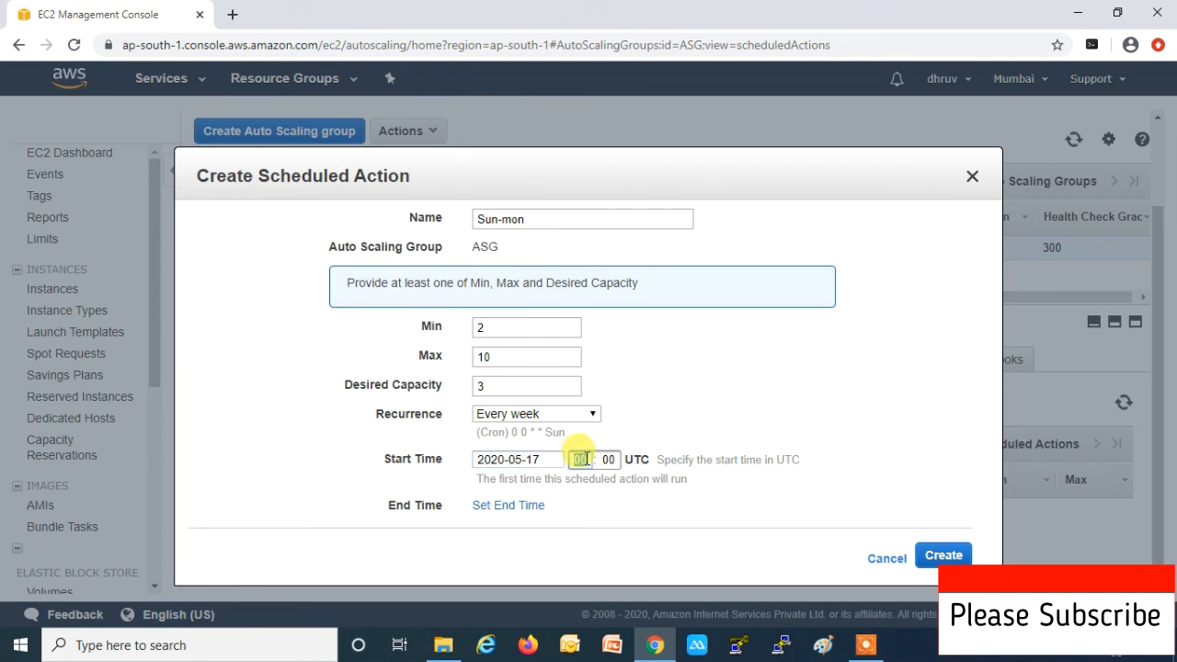
type("9")
key("Tab")
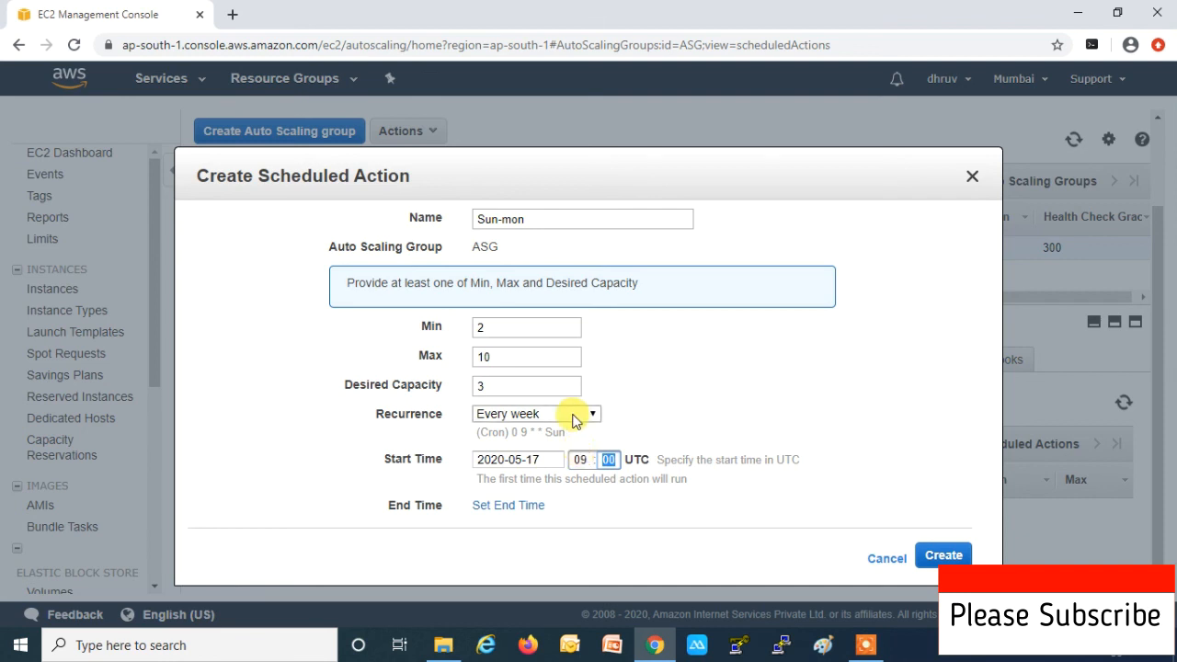
Add an end time of 2020-05-18 at 11:59 UTC and create the scheduled action.
left_click(521, 505)
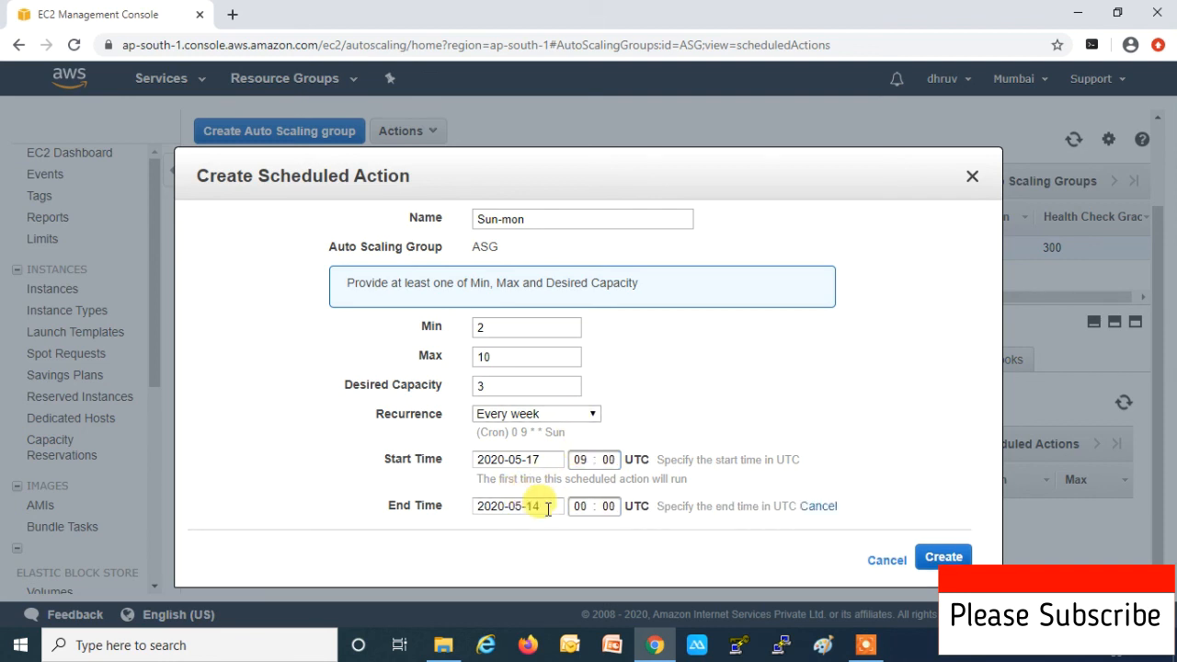
left_click(550, 509)
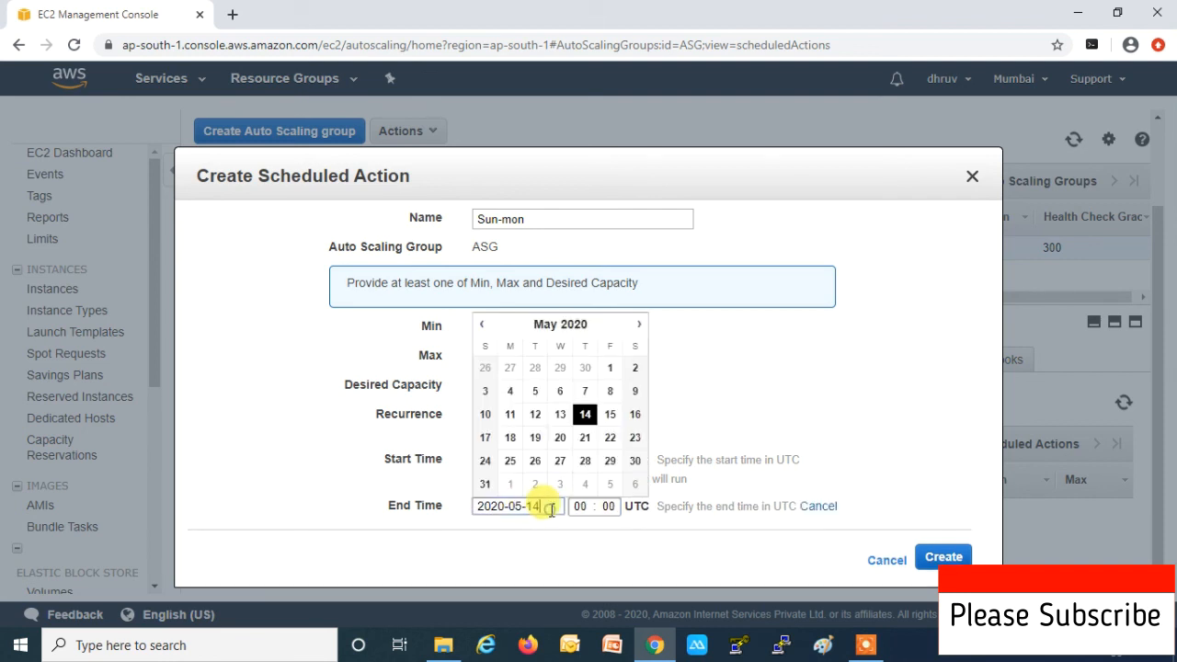
left_click(511, 439)
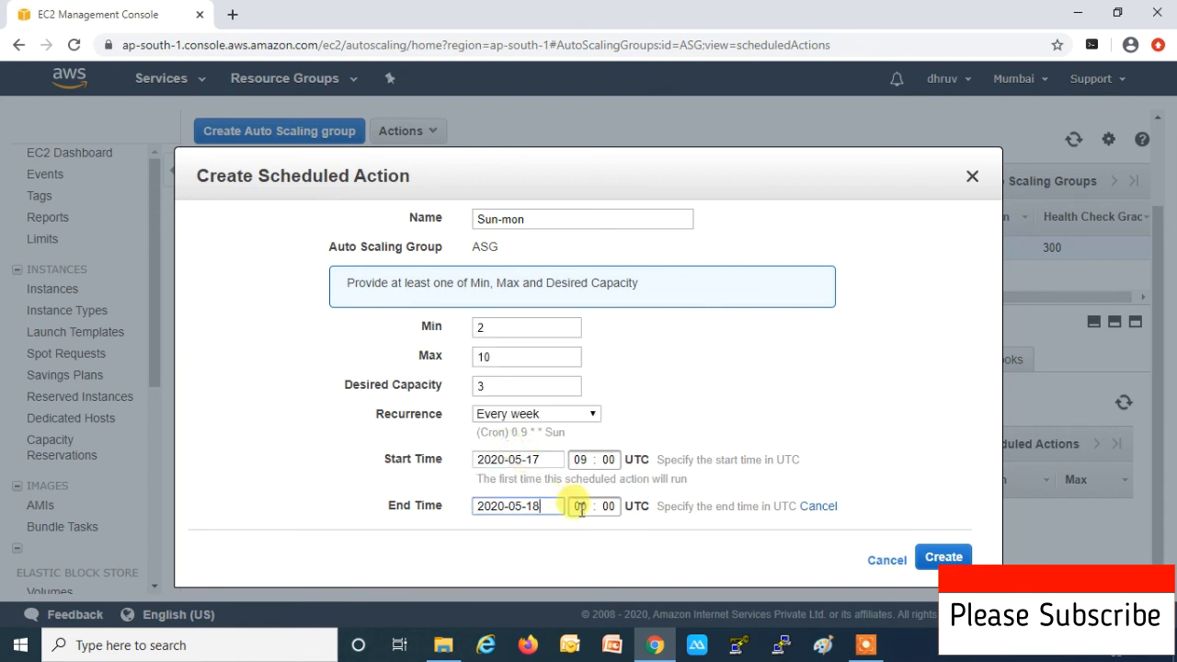
left_click(583, 506)
type("11 : 59")
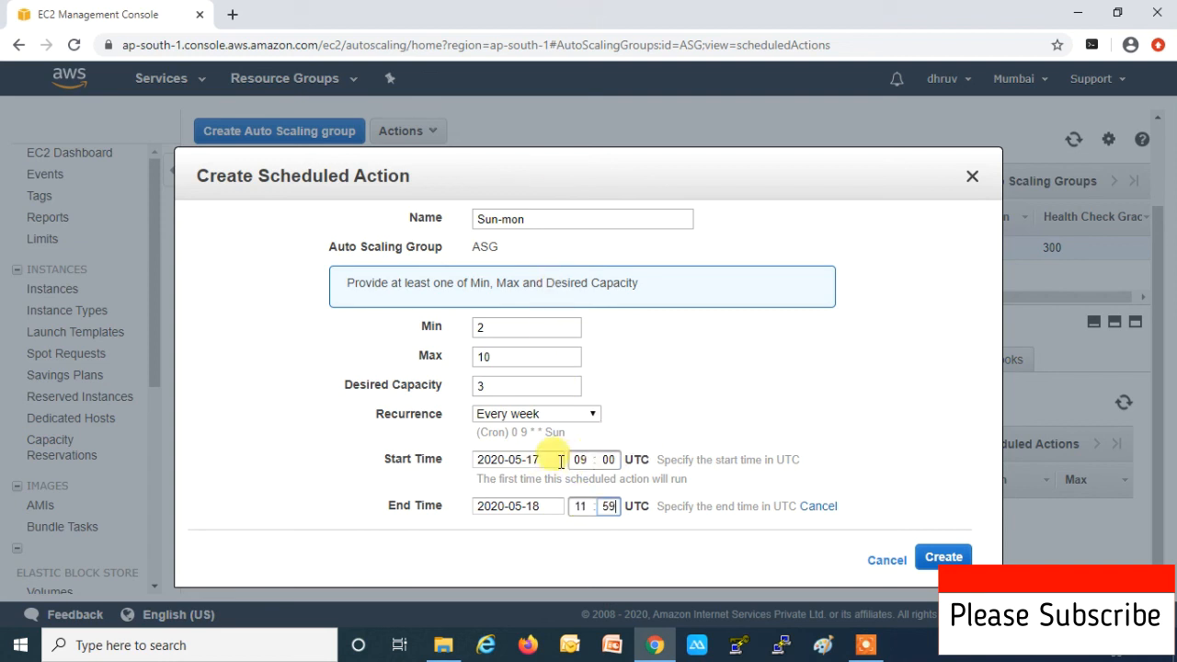
left_click(931, 556)
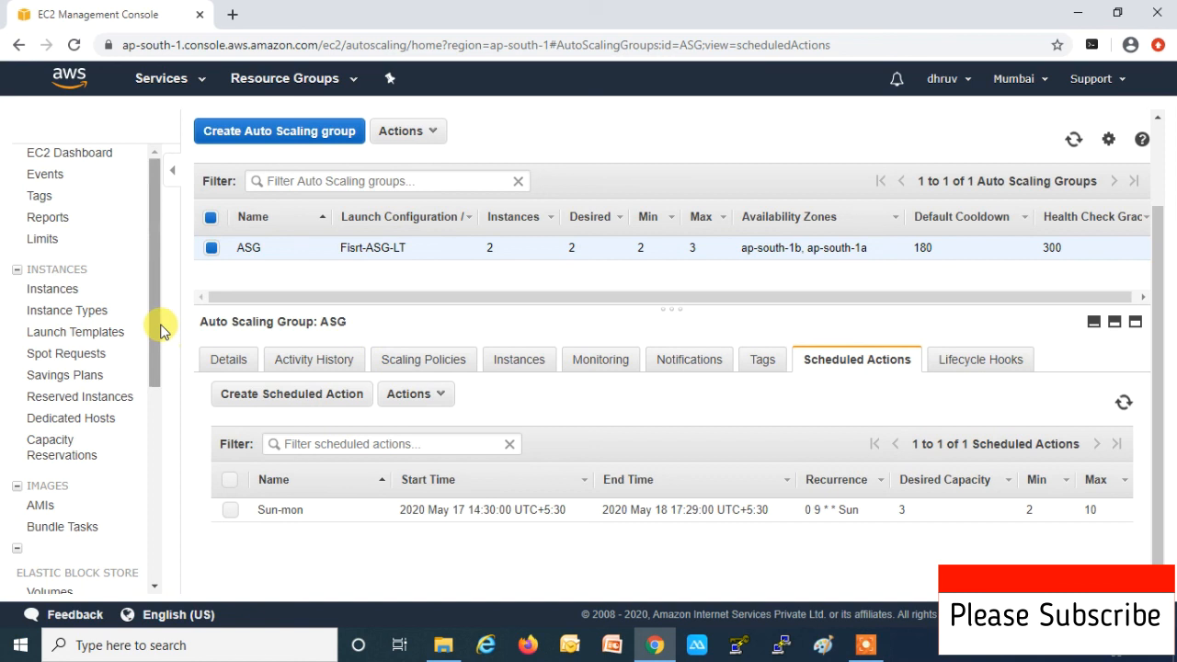
Find the running Linux Server-3 among the EC2 instances and start attaching it to an Auto Scaling group.
mouse_move(156, 322)
left_mouse_down()
mouse_move(157, 406)
mouse_move(144, 309)
left_mouse_up()
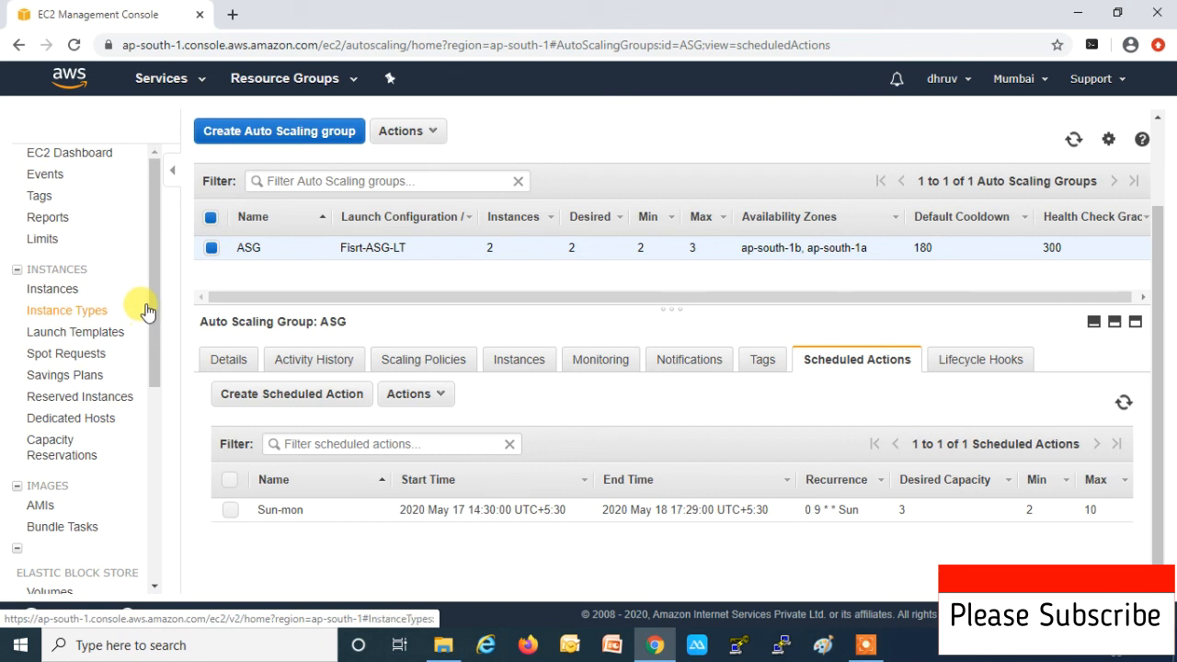
left_click(64, 296)
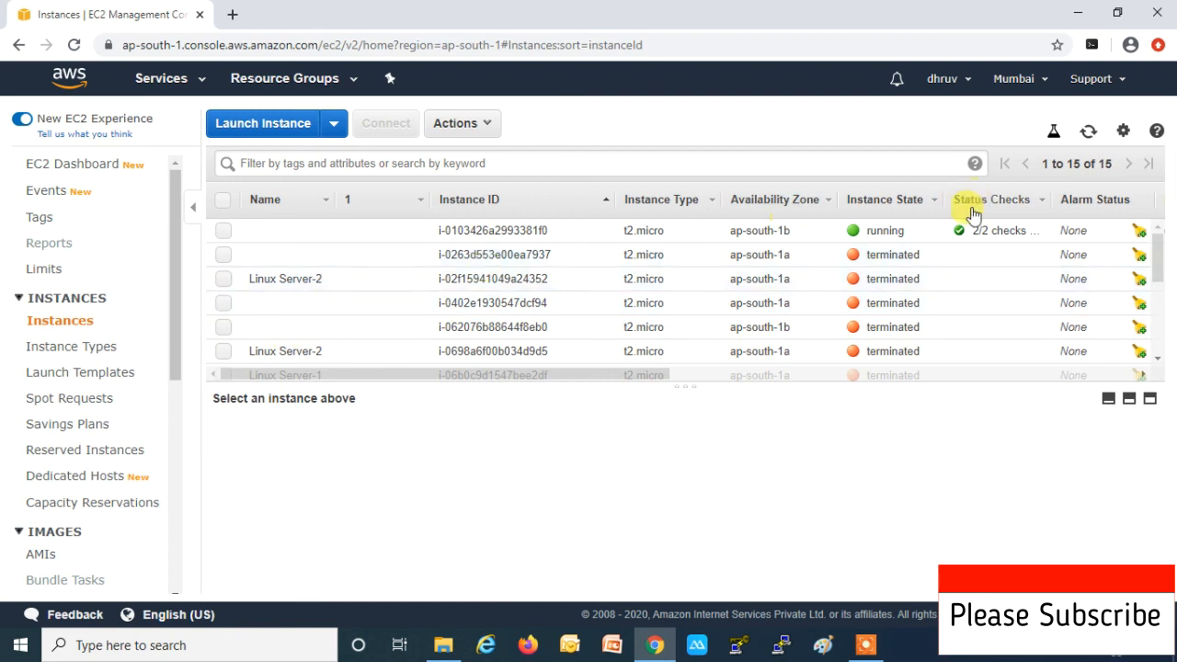
scroll(919, 253, "down", 2)
scroll(919, 262, "down", 1)
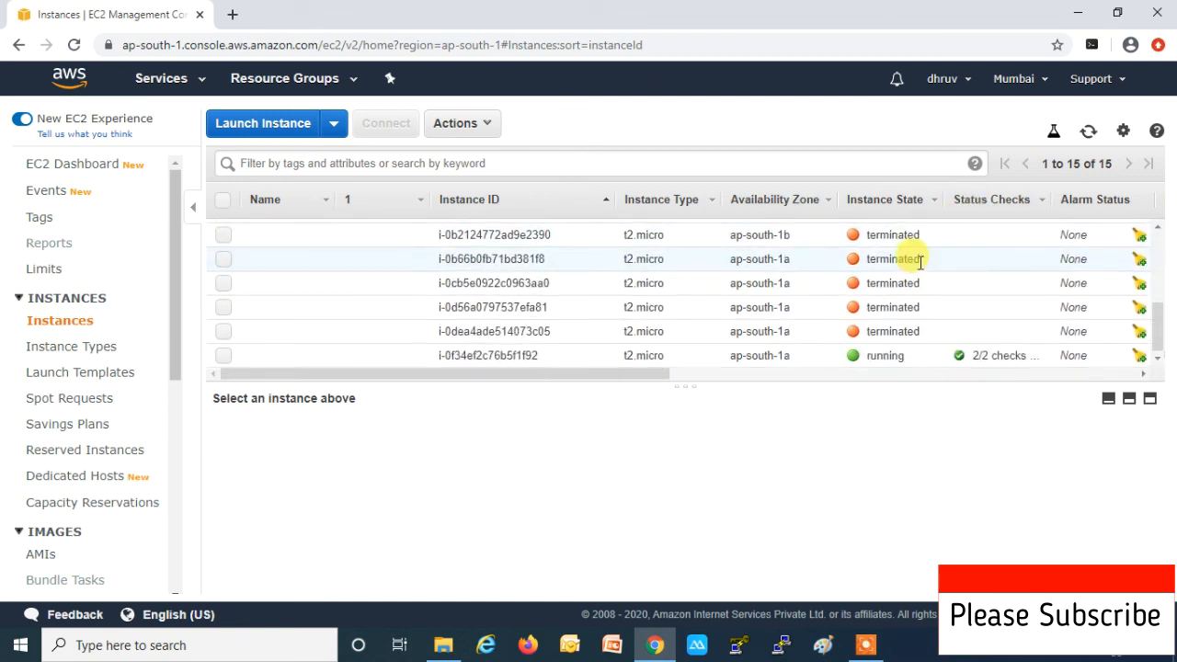
scroll(880, 257, "up", 2)
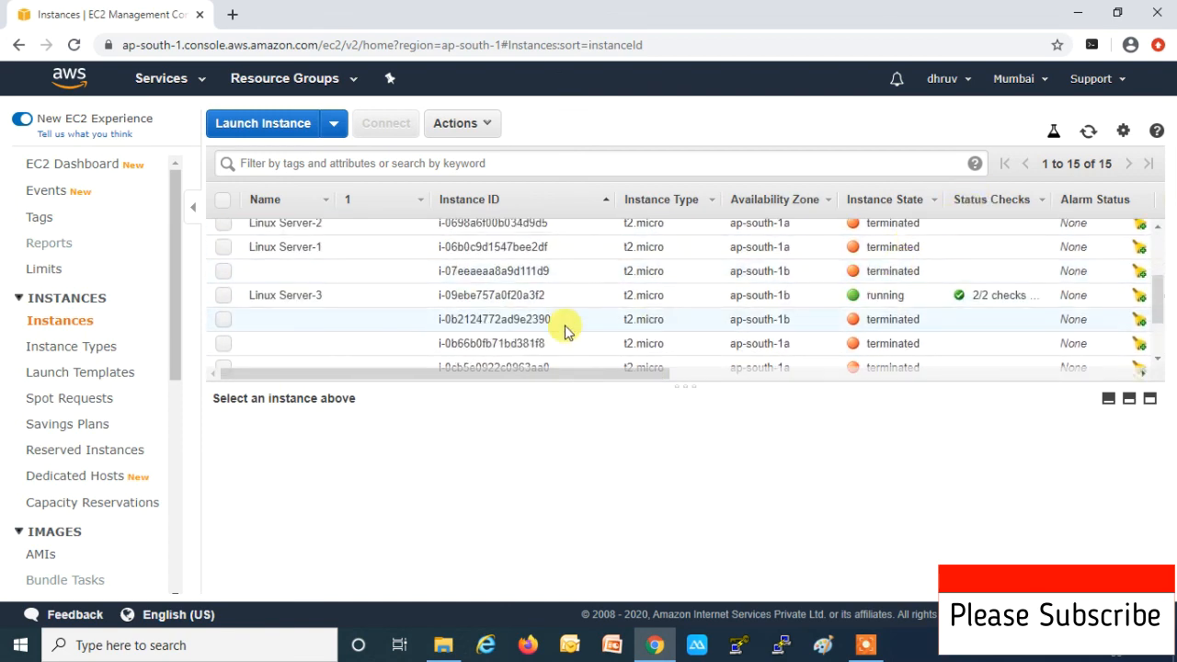
left_click(223, 296)
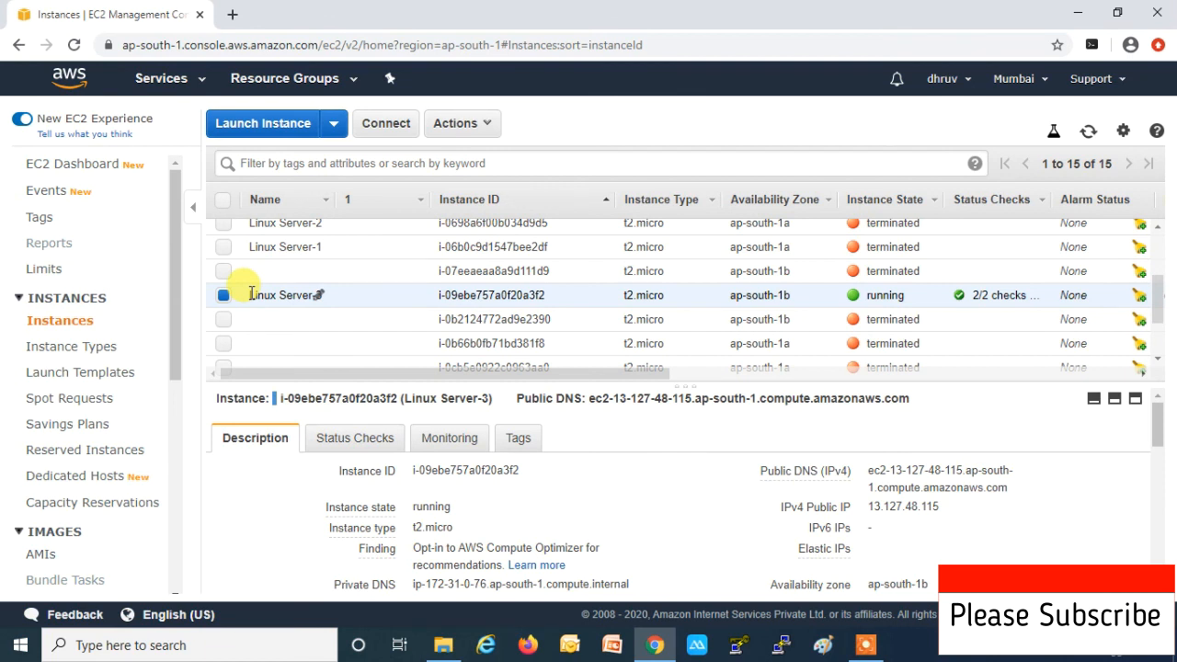
left_click(489, 124)
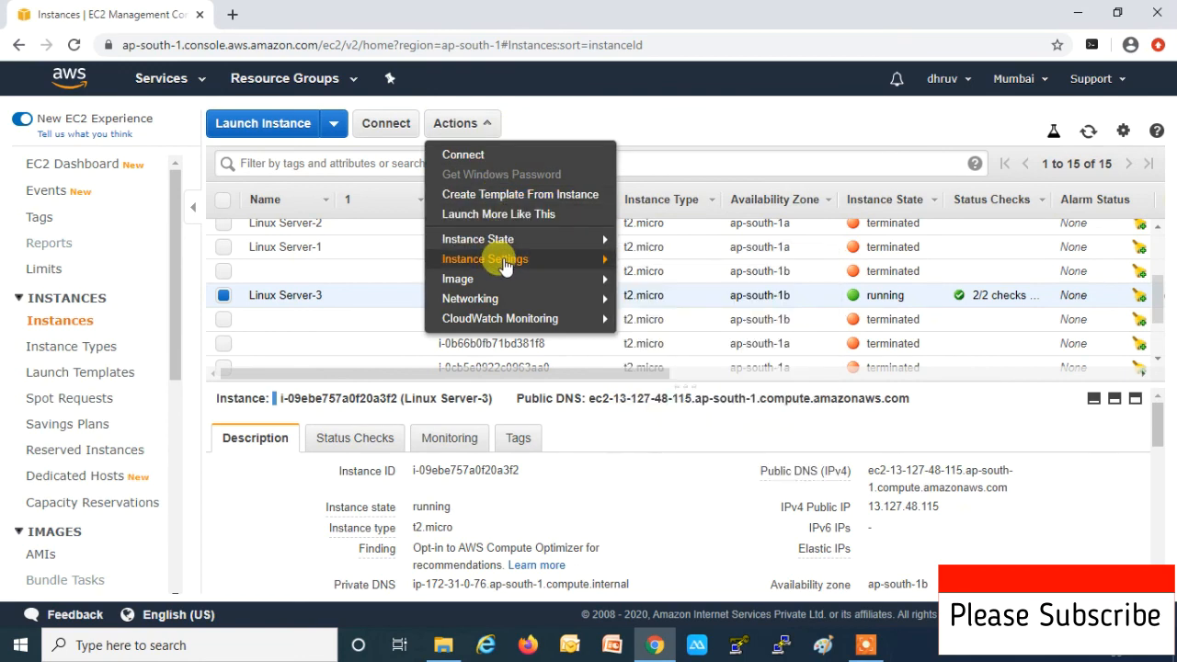
mouse_move(528, 259)
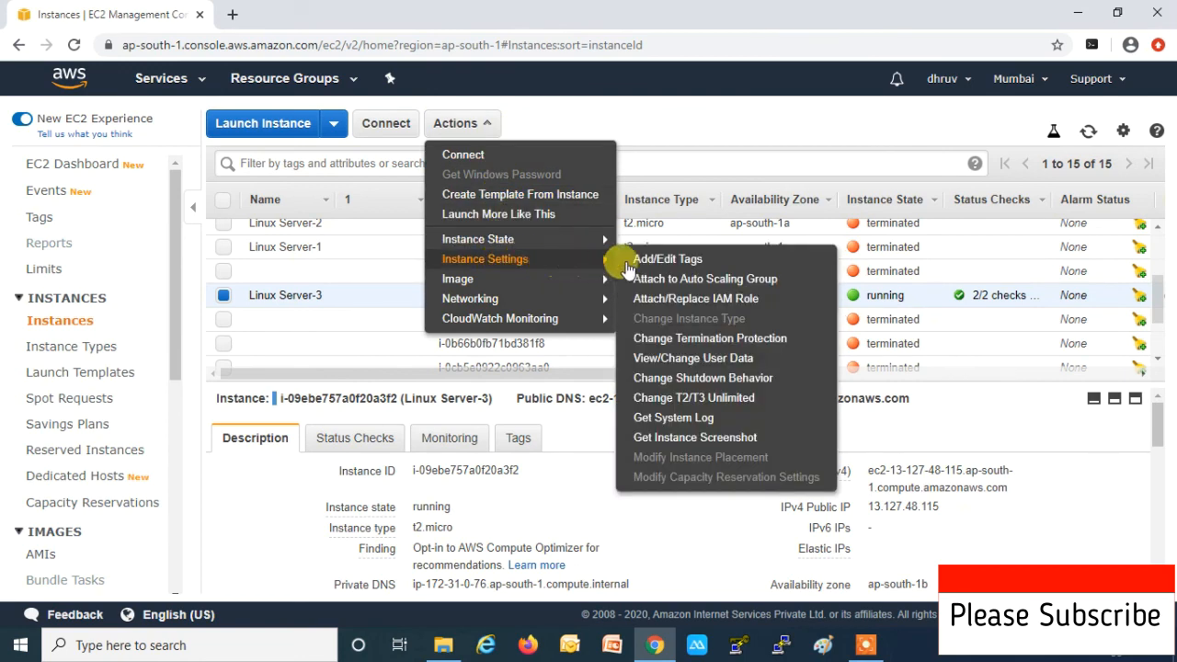
left_click(666, 283)
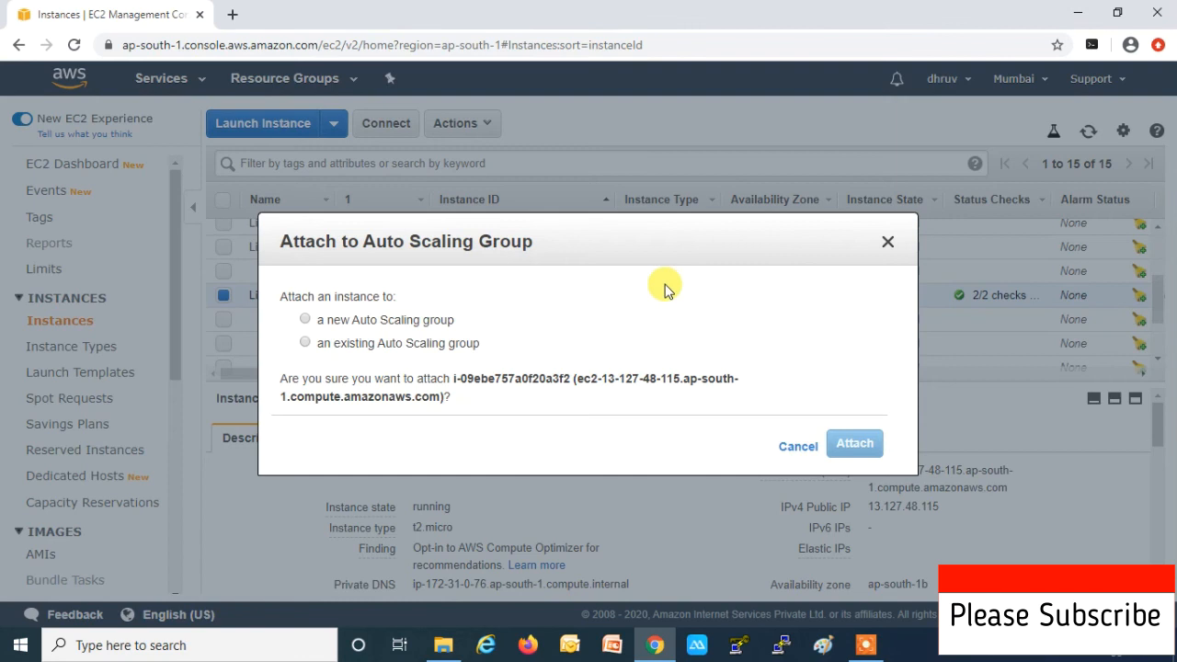
Compare the new and existing group options, selecting the existing ASG group to review what attaching the instance would do.
left_click(305, 321)
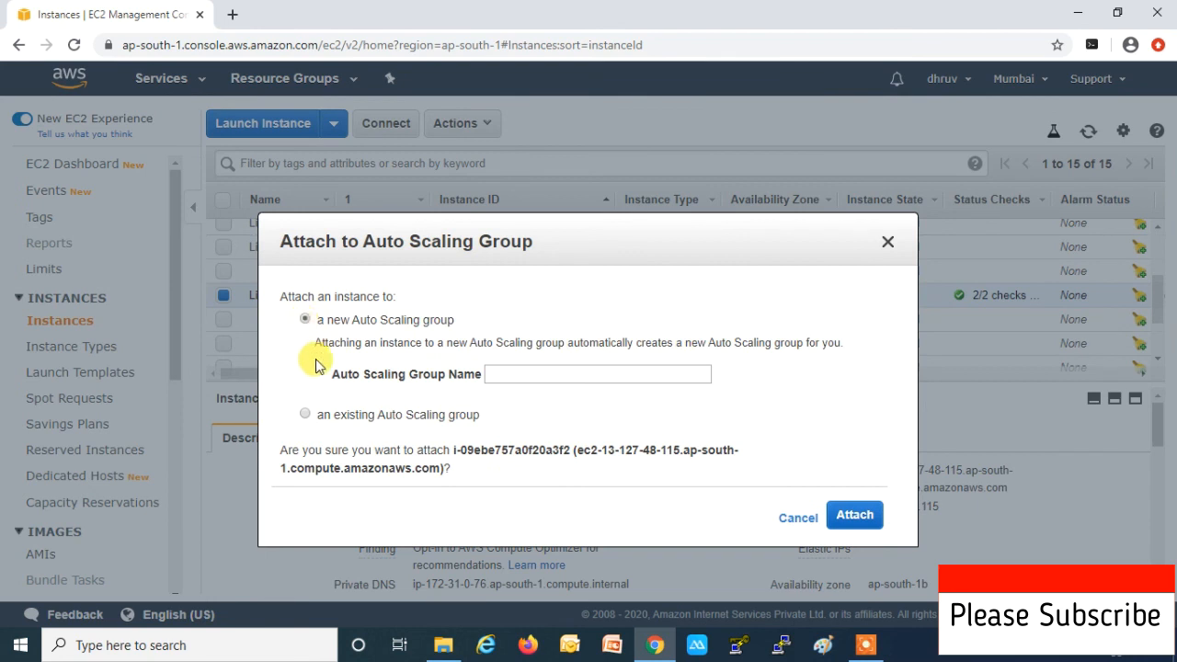
left_click(304, 414)
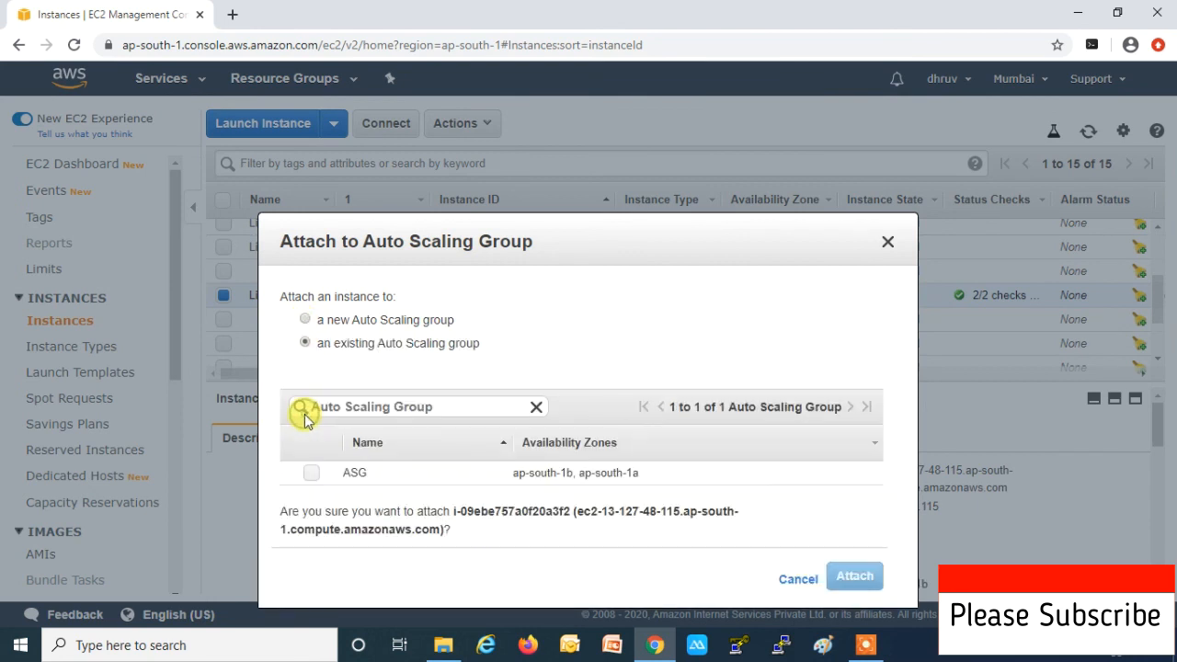
left_click(314, 476)
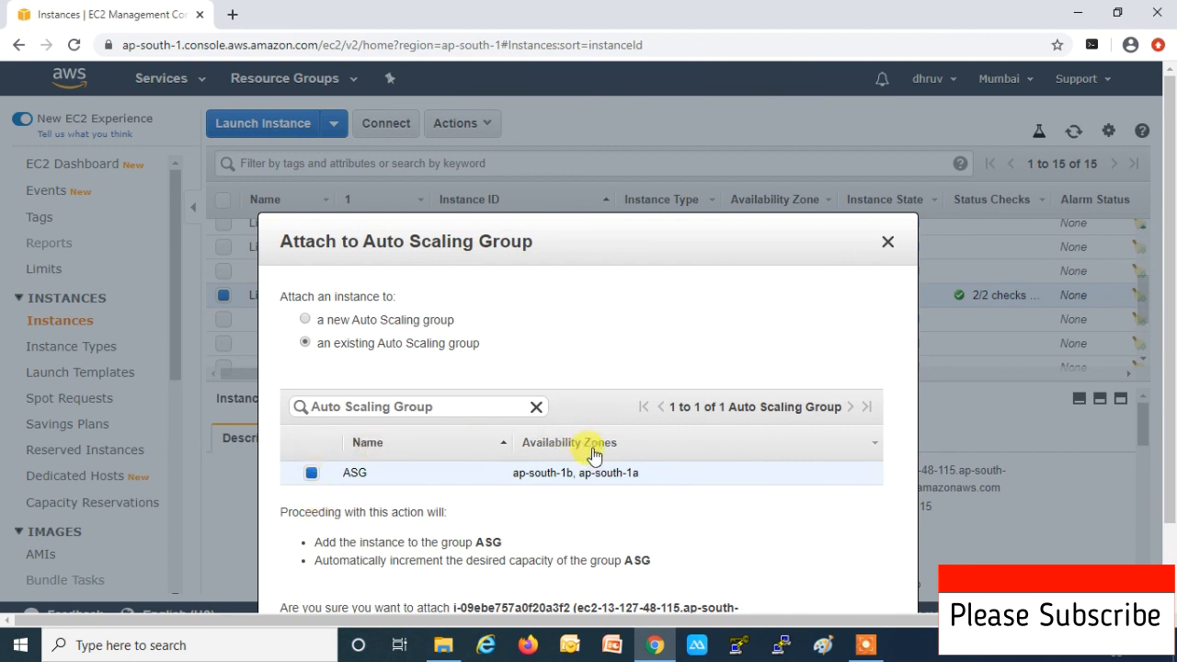
scroll(591, 449, "down", 1)
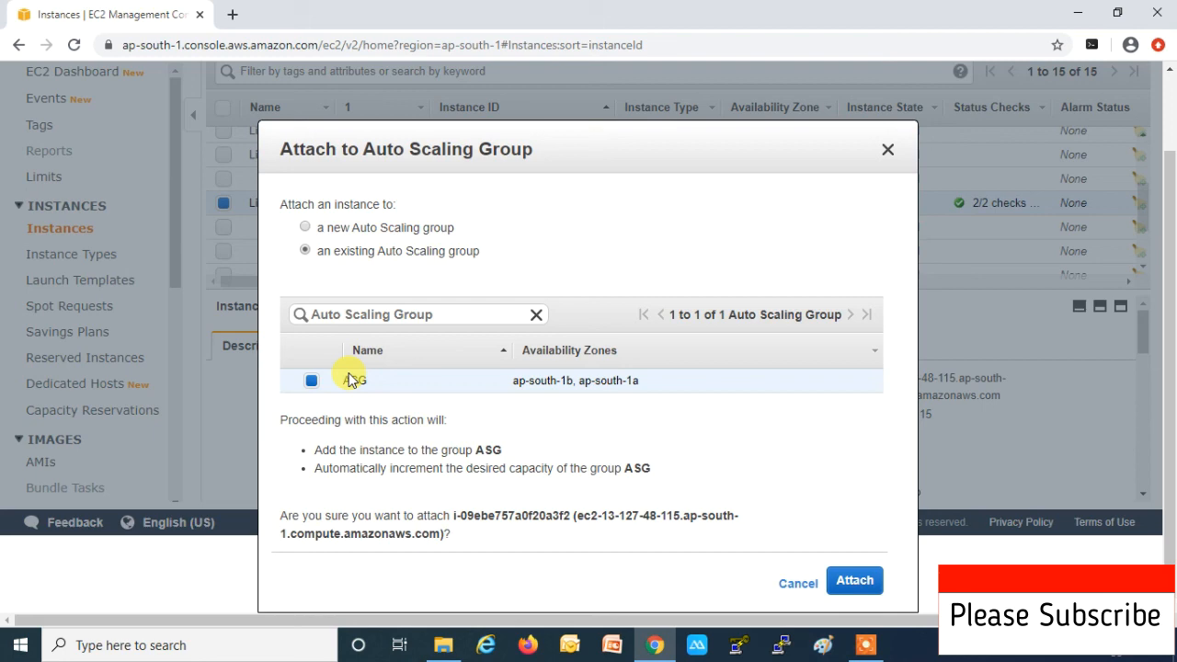
Attach Linux Server-3 to a new Auto Scaling group named test-1 and dismiss the dialog.
left_click(305, 226)
left_click(499, 377)
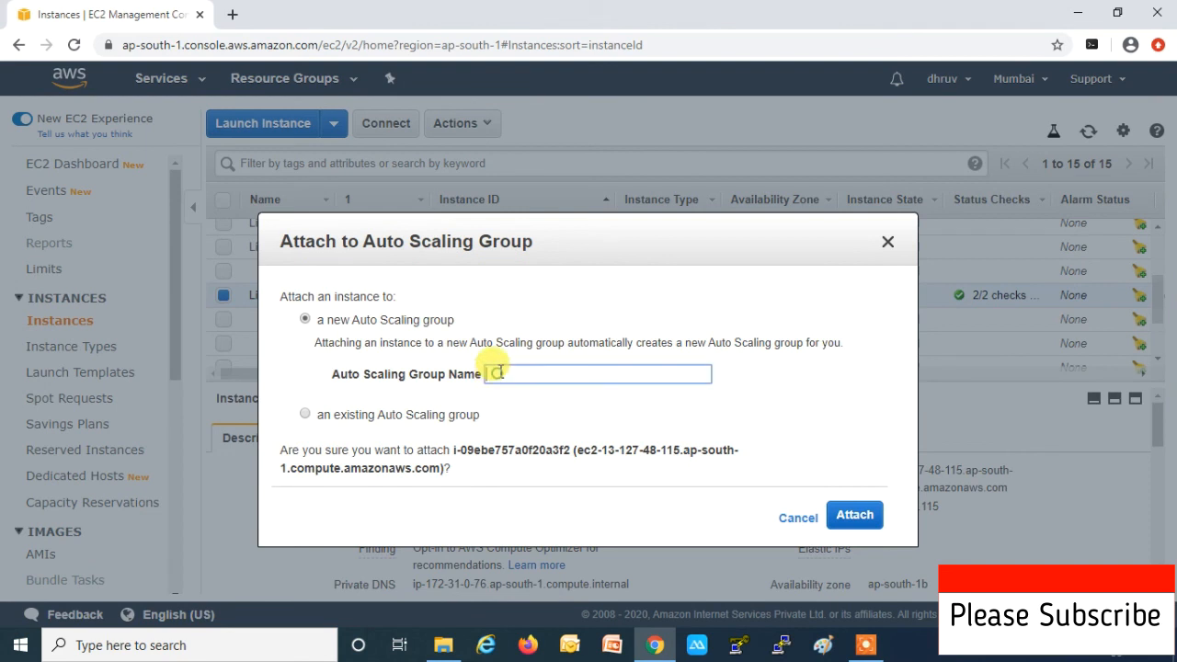
type("test-1")
left_click(864, 515)
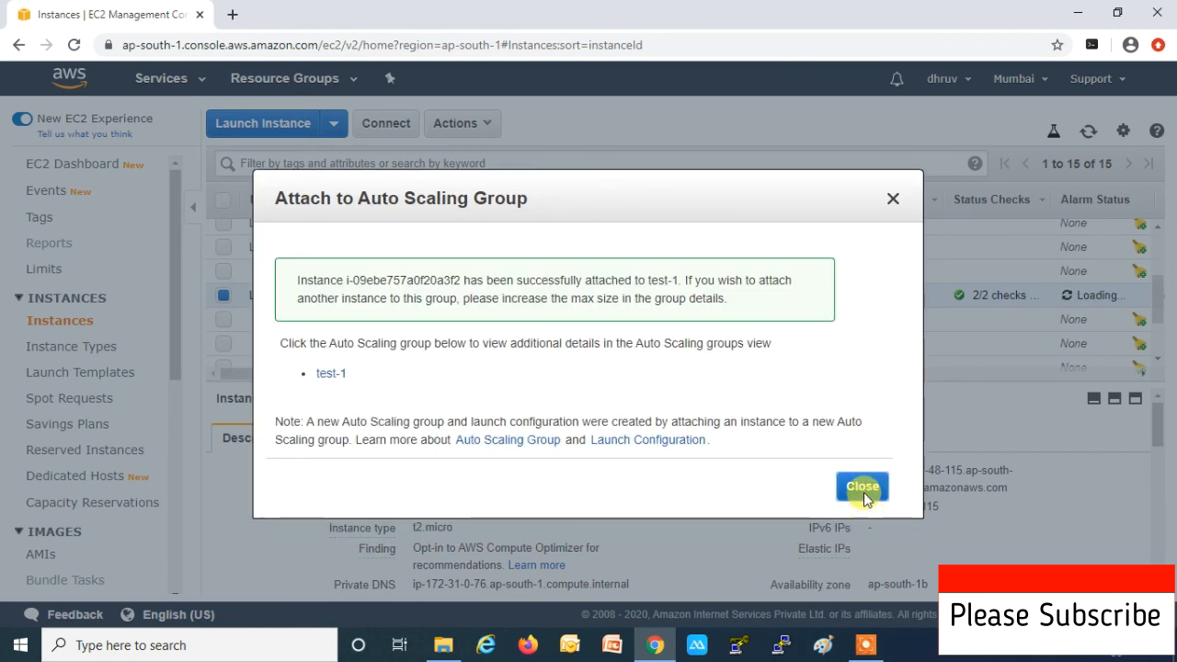
left_click(863, 487)
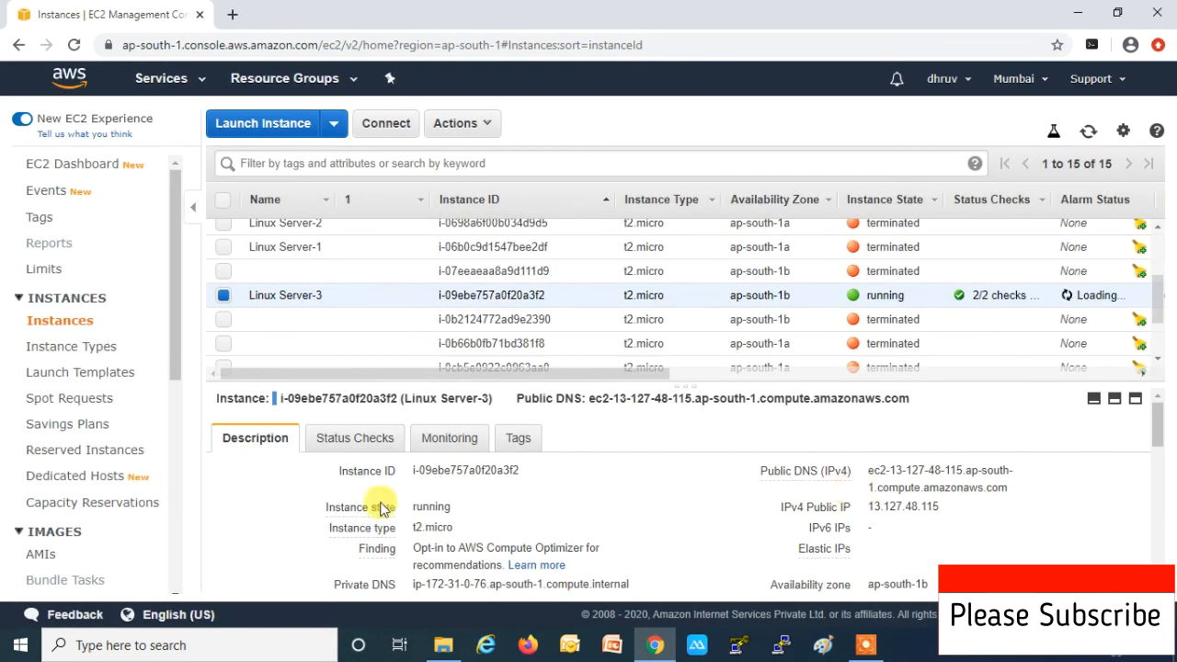
Open the Auto Scaling groups list and check which instances belong to the test-1 group.
left_click_drag(176, 286, 184, 539)
left_click(89, 587)
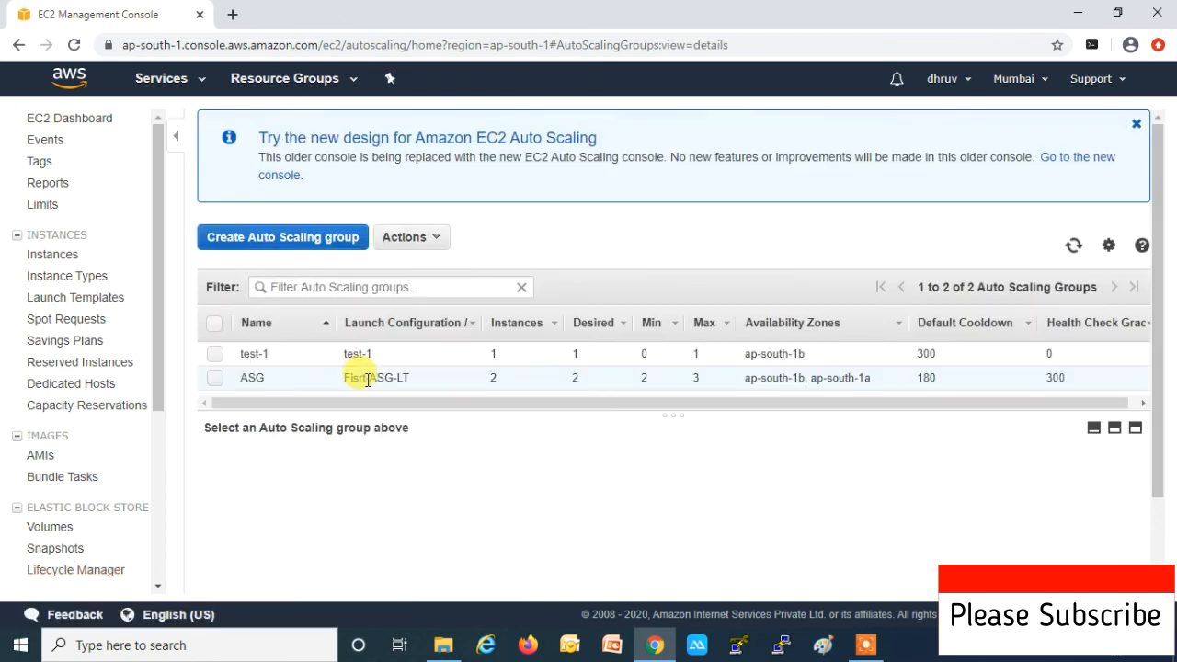
left_click(215, 357)
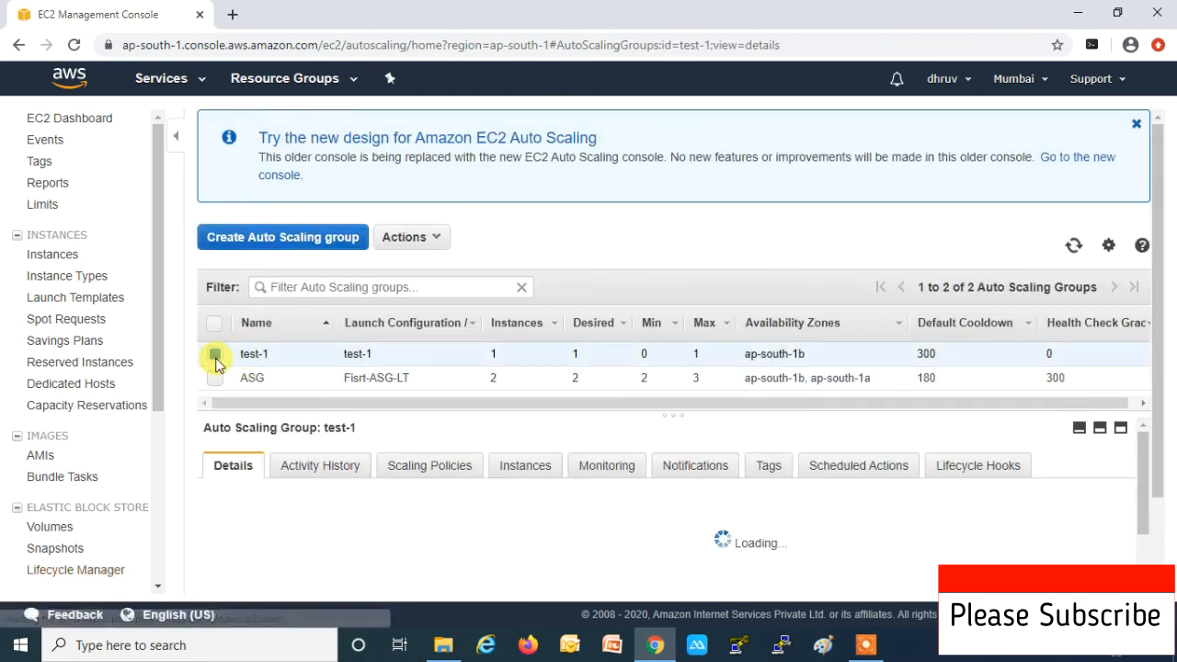
left_click(549, 467)
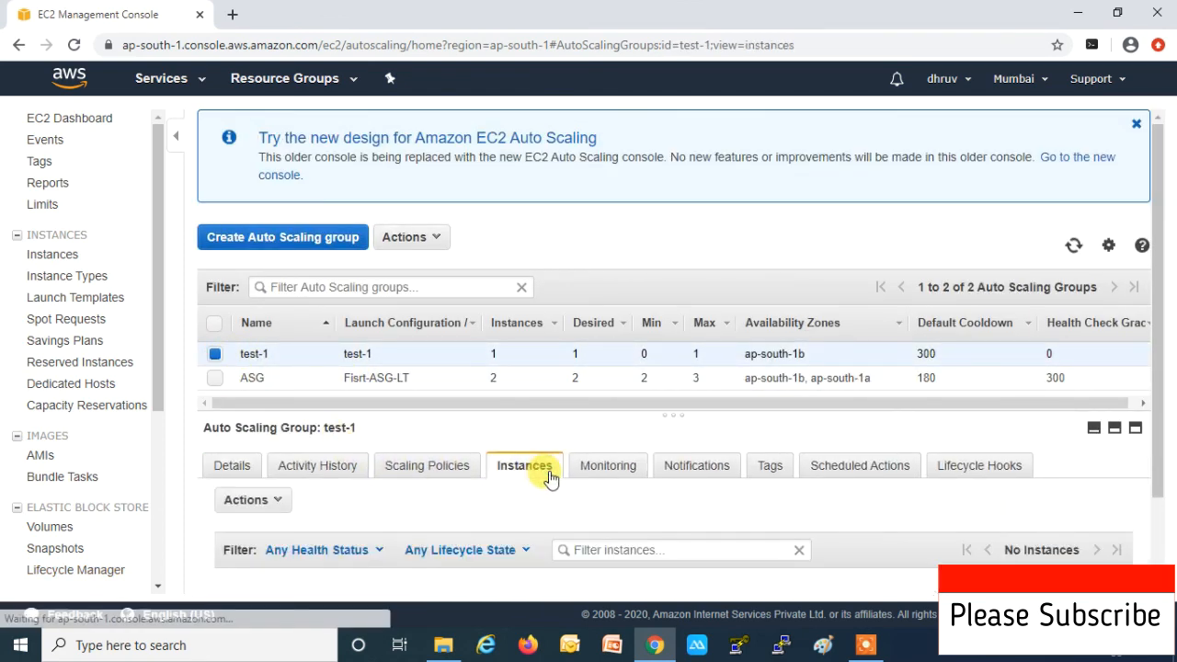
scroll(525, 509, "down", 2)
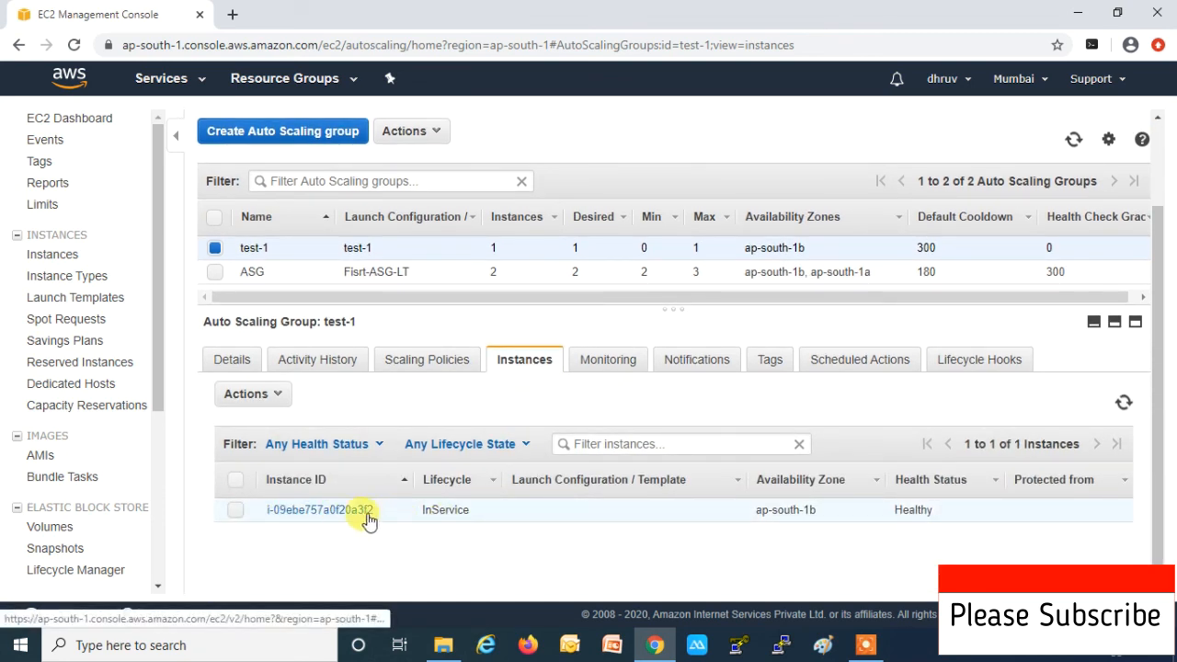